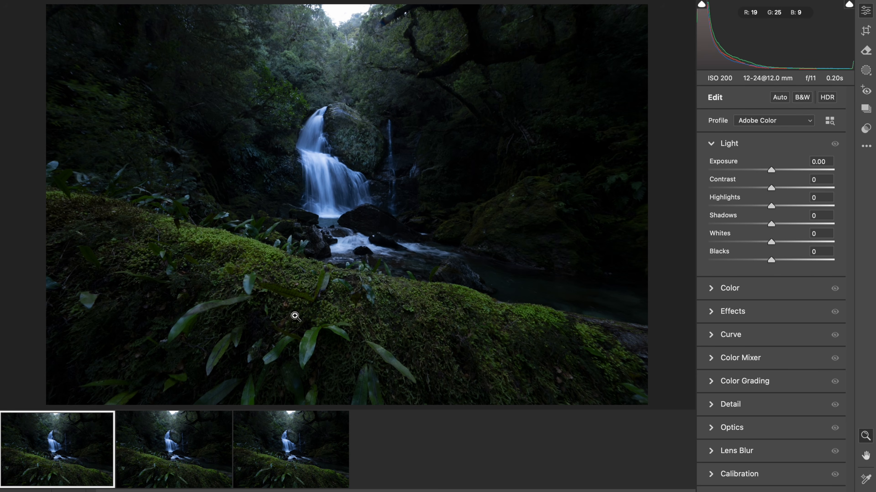
Inspect the mossy foreground and waterfall up close in the first photo, and compare the same areas in the third photo.
left_click(253, 273)
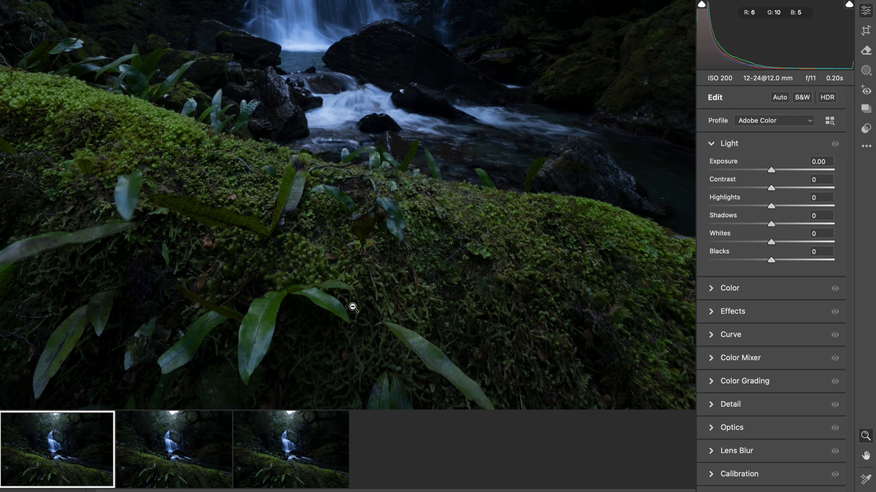
scroll(303, 242, "up", 4)
scroll(303, 242, "left", 5)
scroll(303, 242, "up", 2)
scroll(303, 241, "left", 4)
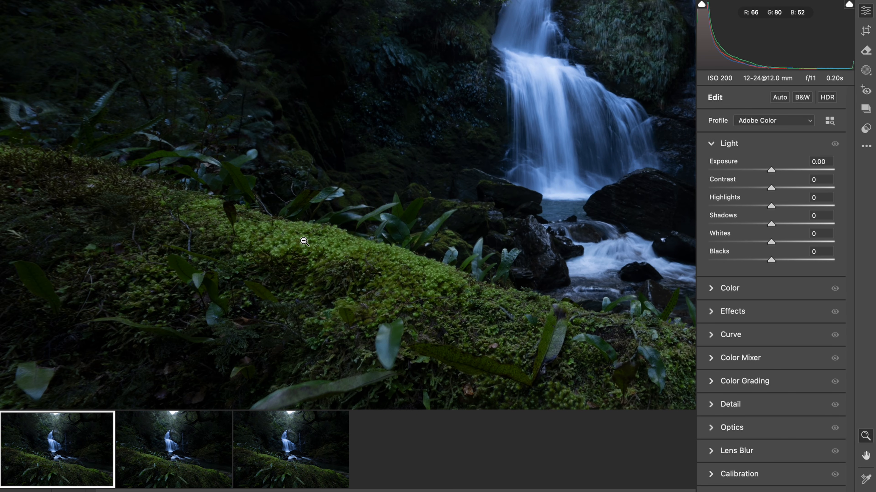
scroll(303, 242, "right", 2)
left_click(303, 241)
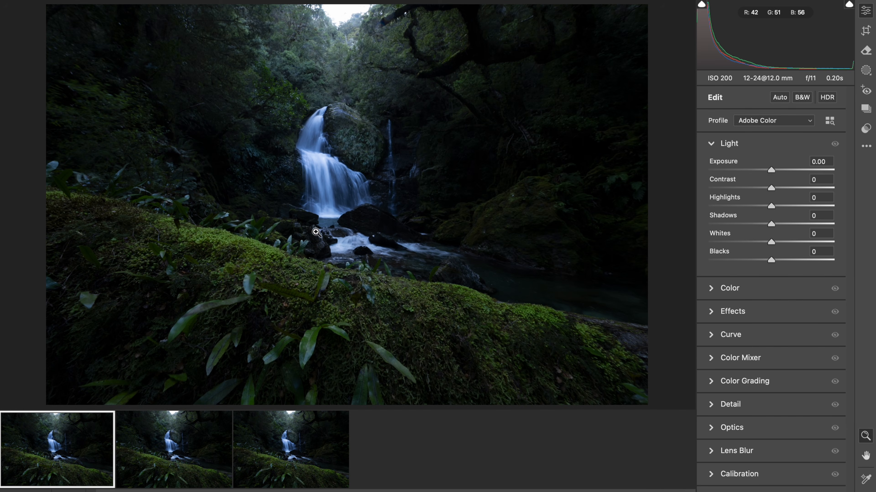
left_click_drag(327, 313, 357, 313)
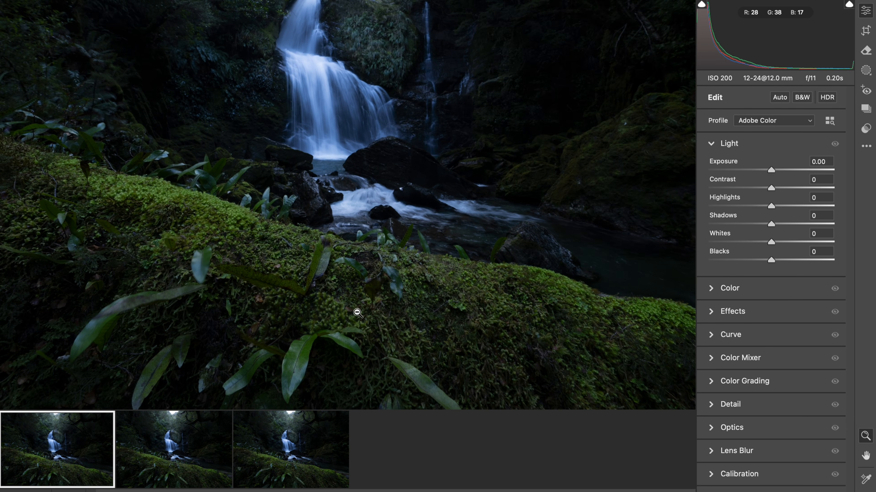
scroll(457, 58, "up", 5)
scroll(457, 59, "right", 2)
left_click_drag(461, 154, 508, 153)
scroll(329, 208, "left", 9)
scroll(329, 208, "up", 2)
scroll(328, 208, "down", 2)
scroll(329, 208, "down", 2)
left_click(288, 420)
left_click_drag(393, 176, 479, 172)
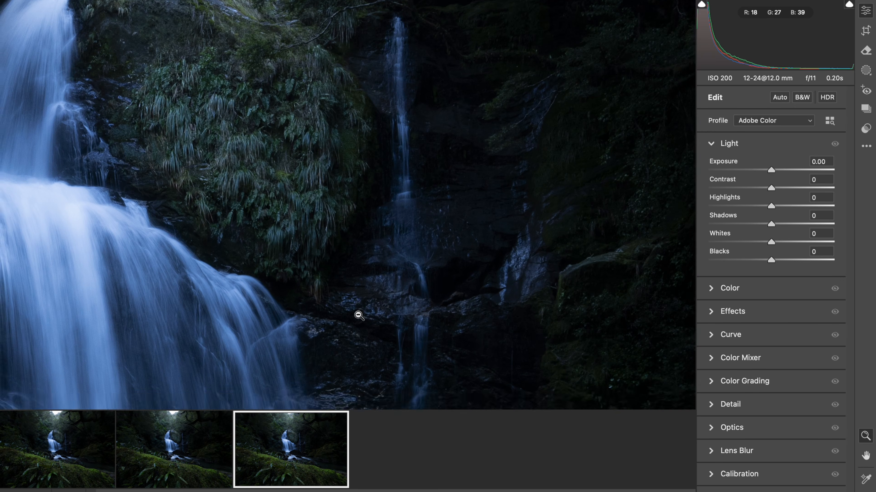
scroll(358, 316, "down", 10)
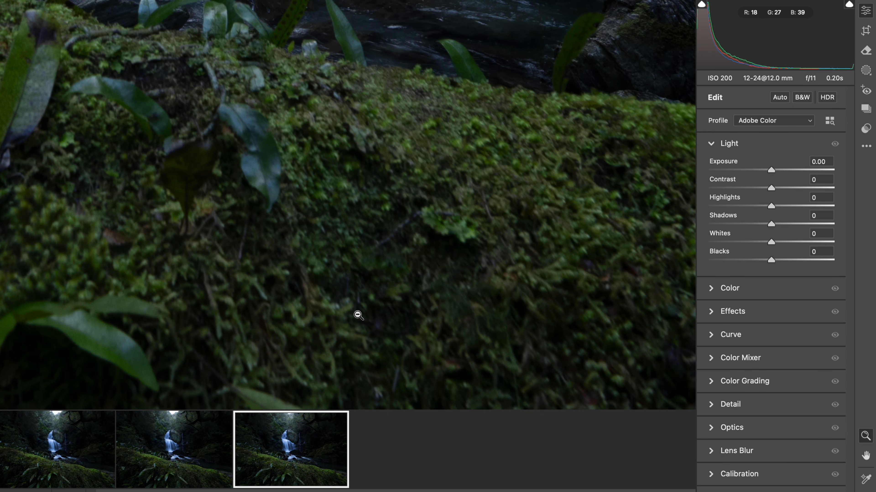
left_click(357, 315, "alt")
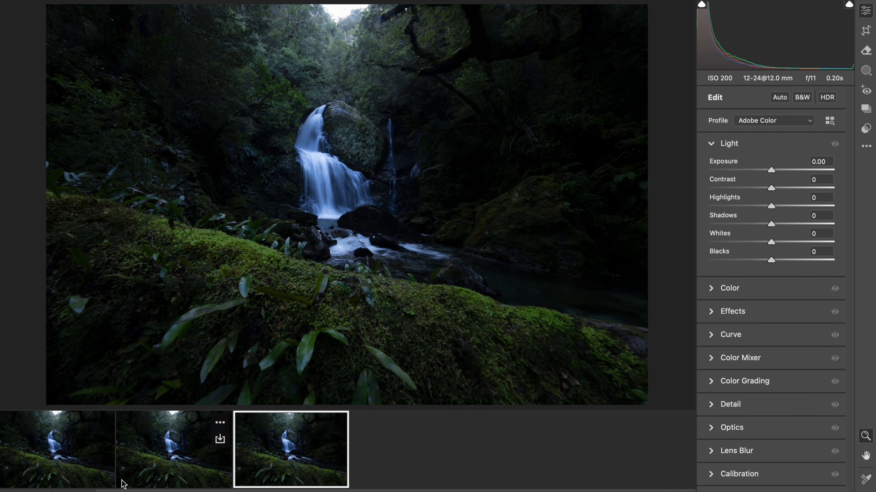
Examine the leaves and moss on the log in the first photo, switching to the third photo to compare foreground focus.
left_click(47, 459)
left_click(274, 266)
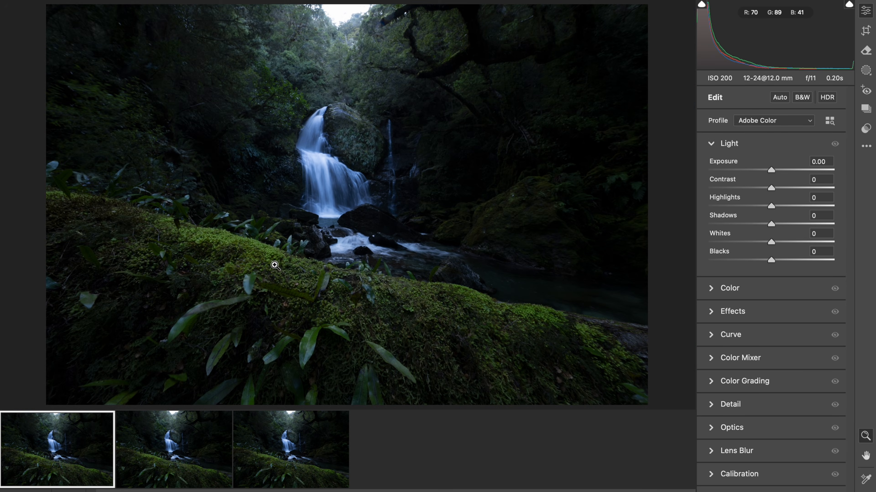
left_click(198, 258)
left_click_drag(227, 255, 282, 254)
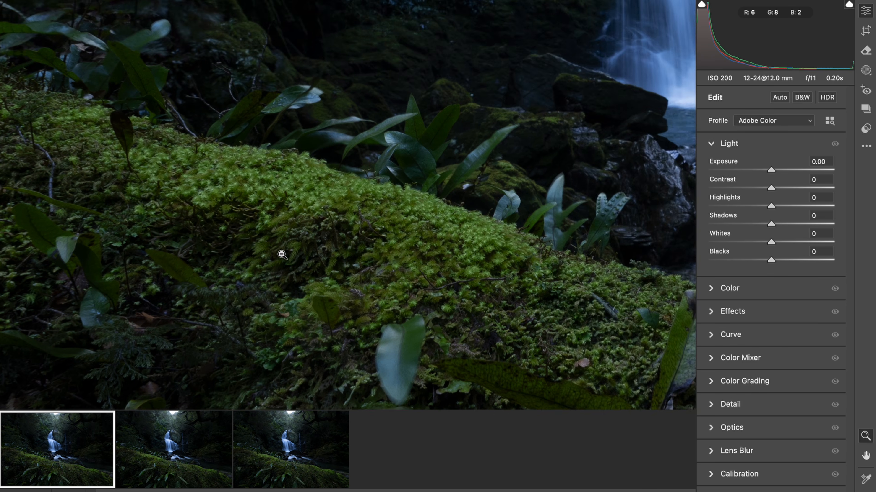
scroll(281, 255, "left", 6)
scroll(281, 254, "right", 1)
scroll(282, 254, "down", 6)
scroll(281, 254, "right", 5)
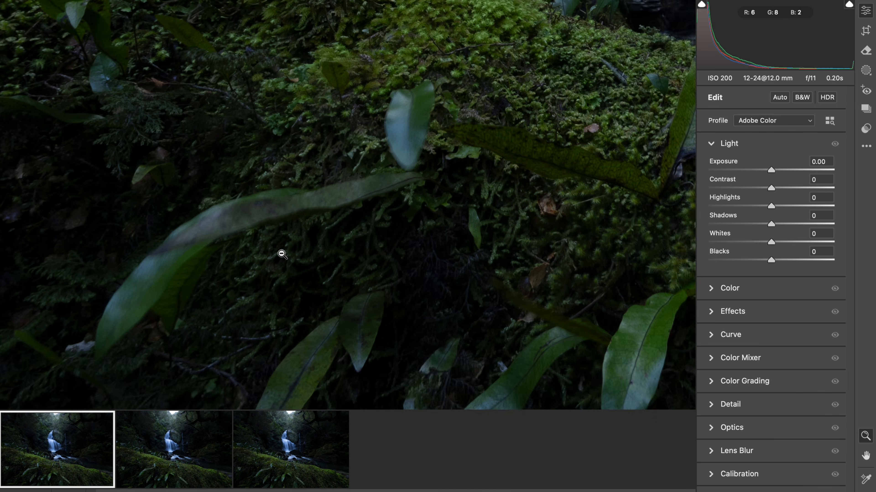
left_click(282, 255)
left_click(305, 223)
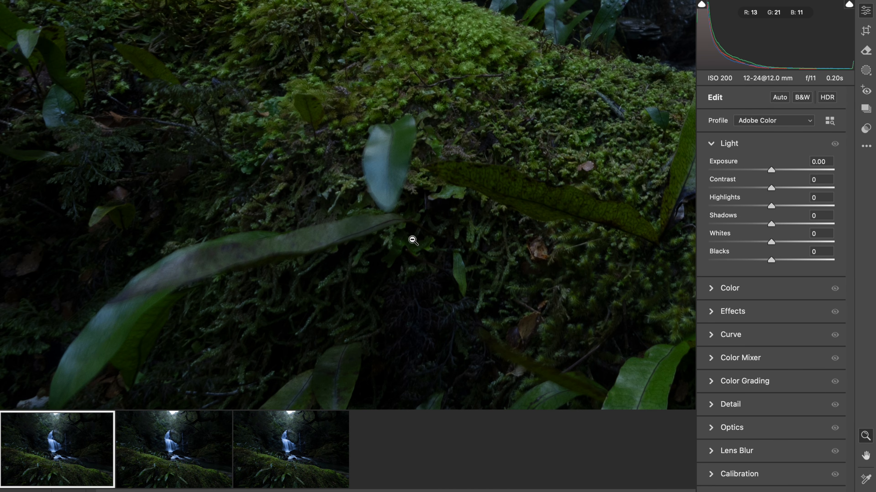
left_click_drag(413, 241, 379, 240)
scroll(467, 283, "right", 5)
scroll(468, 284, "down", 3)
scroll(468, 283, "up", 4)
scroll(468, 283, "right", 2)
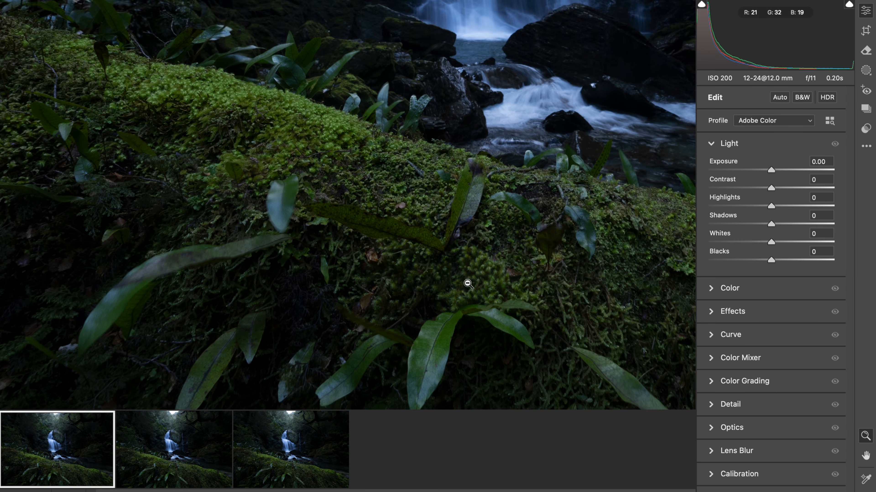
scroll(468, 284, "down", 4)
mouse_move(439, 301)
left_mouse_down()
mouse_move(481, 301)
mouse_move(433, 311)
left_mouse_up()
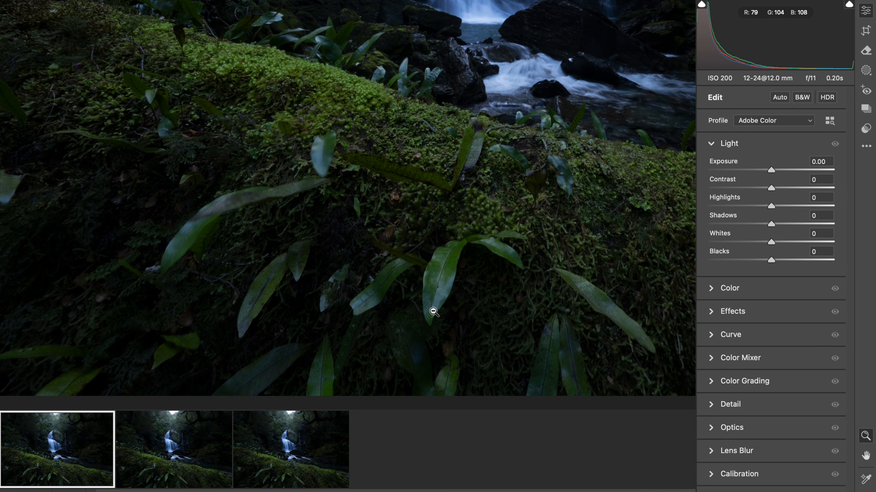
scroll(453, 199, "up", 5)
left_click(273, 442)
left_click_drag(352, 210, 421, 227)
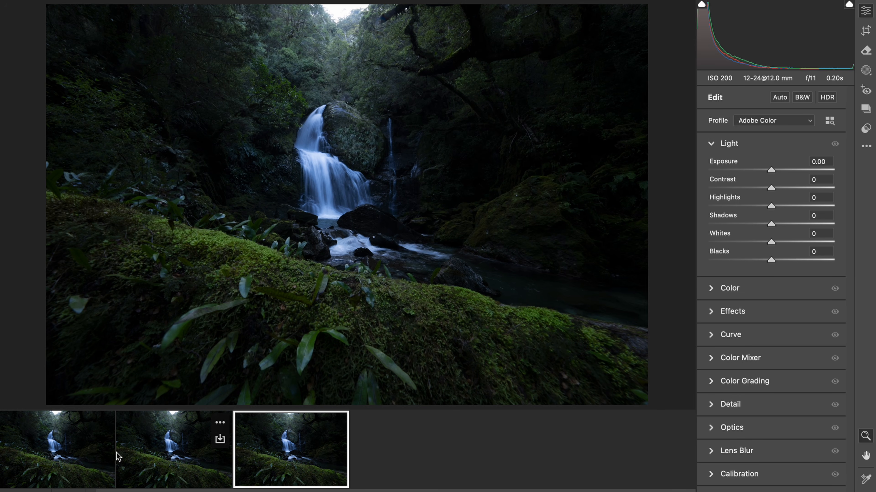
left_click(76, 456)
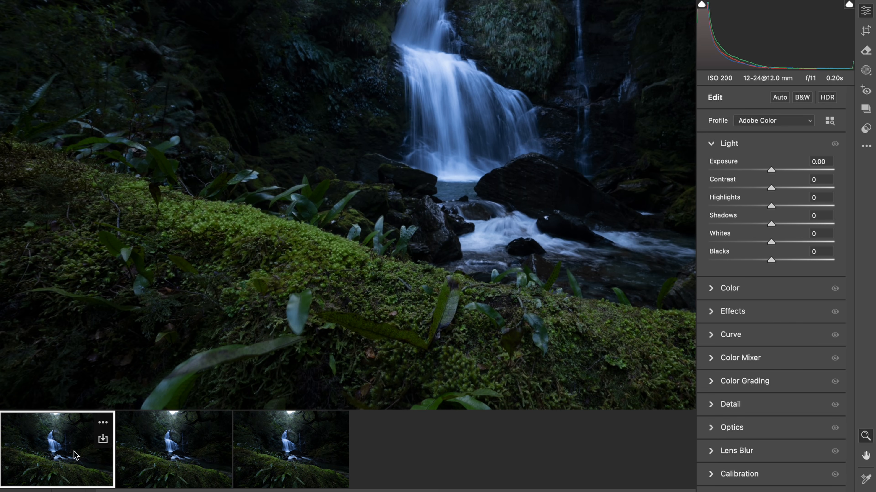
left_click(441, 253)
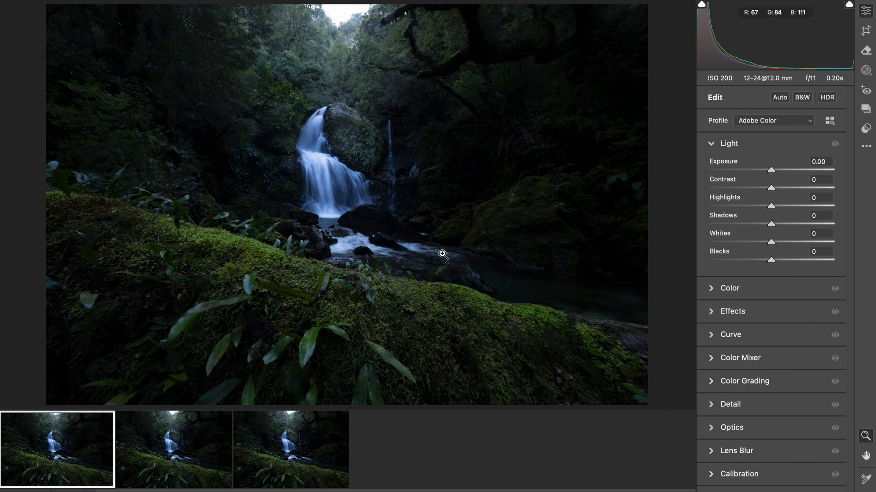
Select all three waterfall photos and apply the Adobe Landscape profile to them.
left_click(322, 428, "shift")
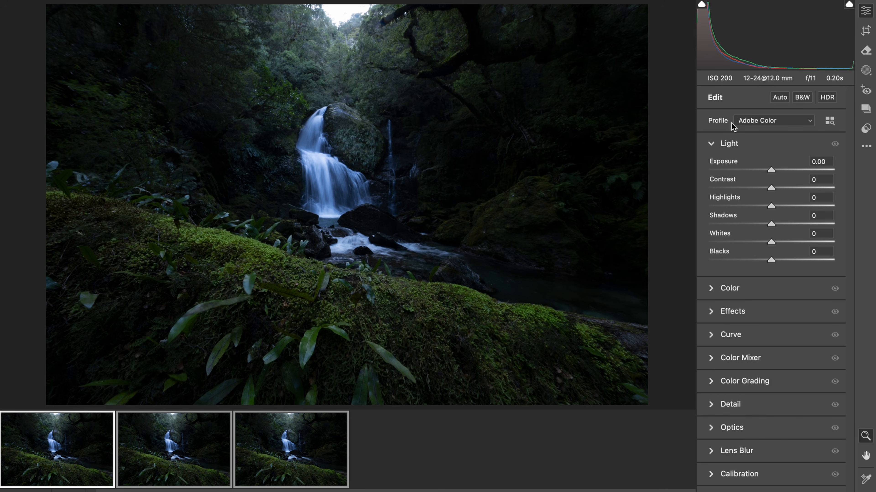
left_click(750, 122)
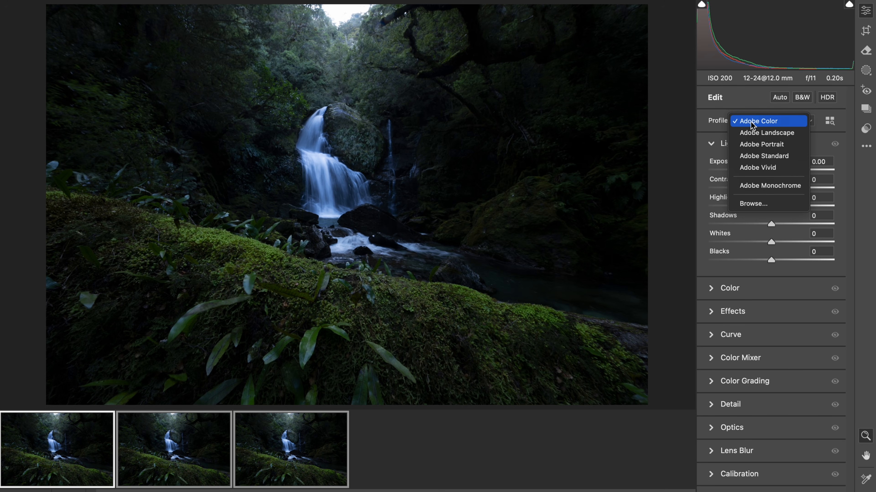
left_click(752, 132)
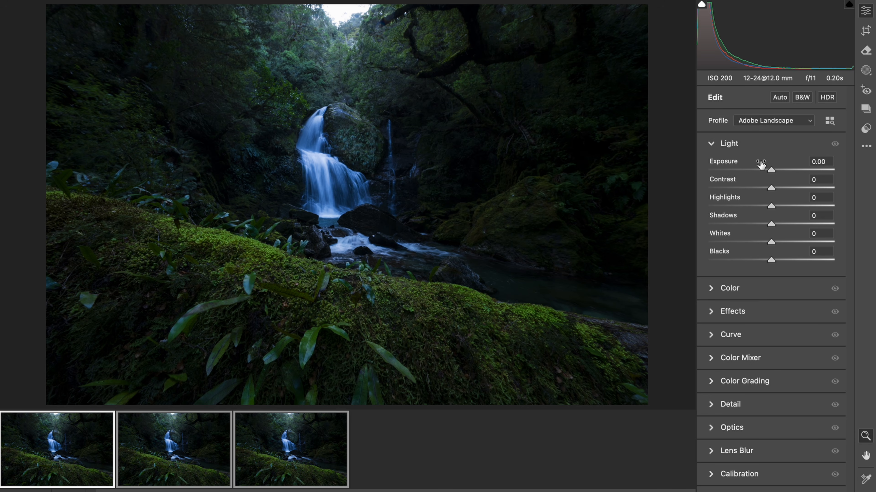
Adjust the light of the selected photos with Exposure +0.60, Highlights -45 and Shadows +20.
left_click(780, 169)
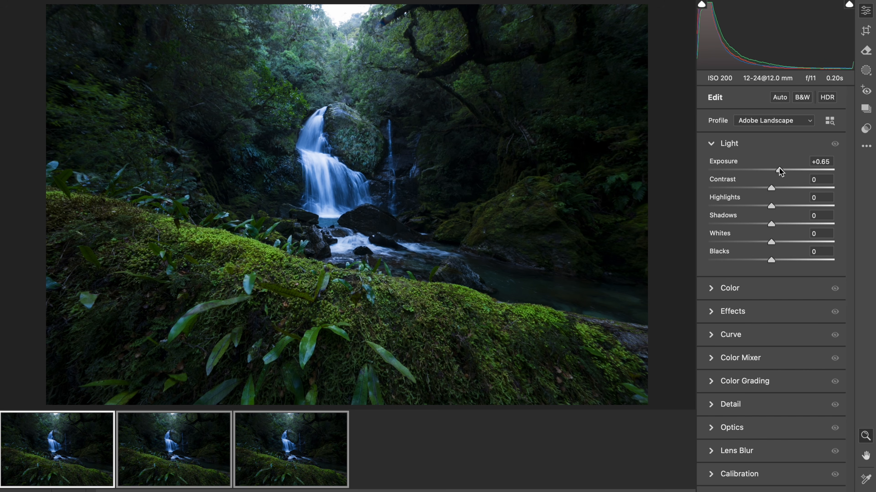
left_click_drag(780, 171, 779, 171)
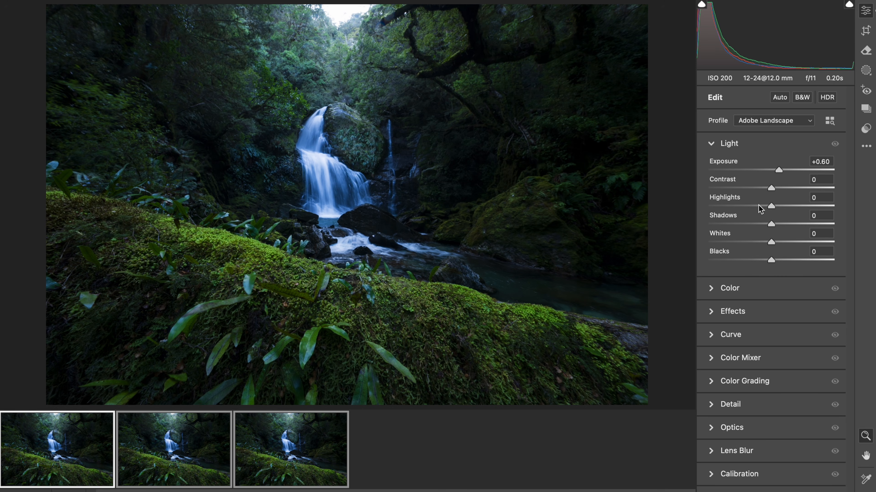
mouse_move(759, 206)
left_mouse_down()
mouse_move(743, 206)
mouse_move(772, 200)
mouse_move(741, 203)
mouse_move(782, 200)
mouse_move(744, 199)
left_mouse_up()
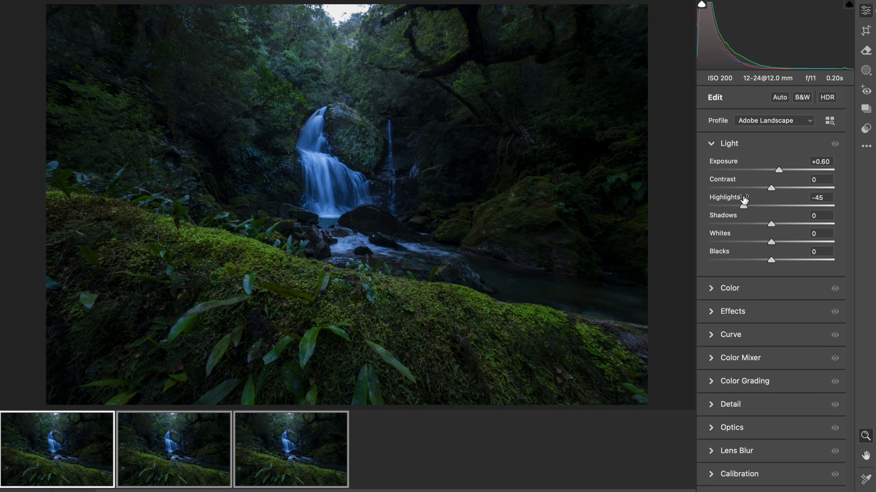
left_click_drag(786, 223, 783, 225)
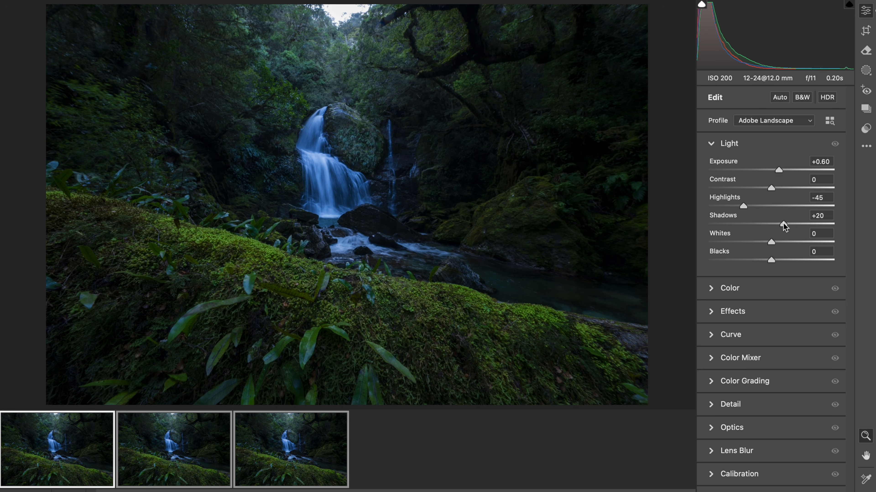
left_click(784, 142)
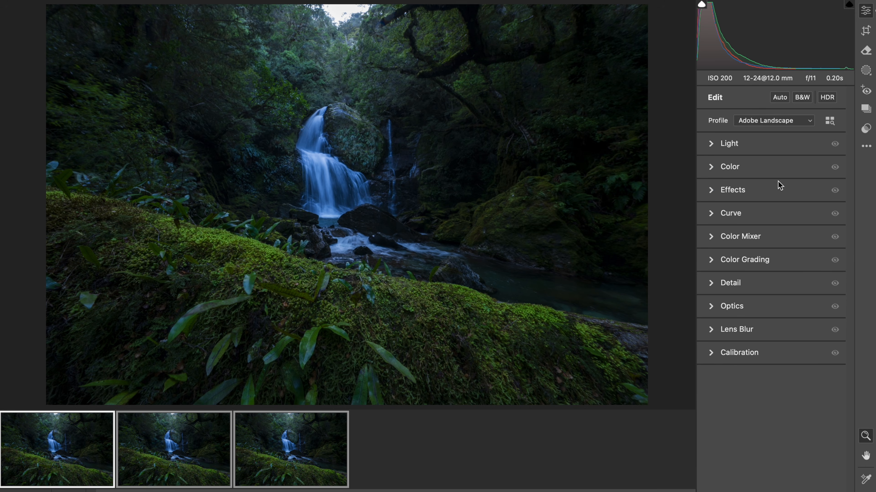
Adjust the color of the selected photos with Temperature 5750, Tint +5 and Vibrance +5.
left_click(777, 166)
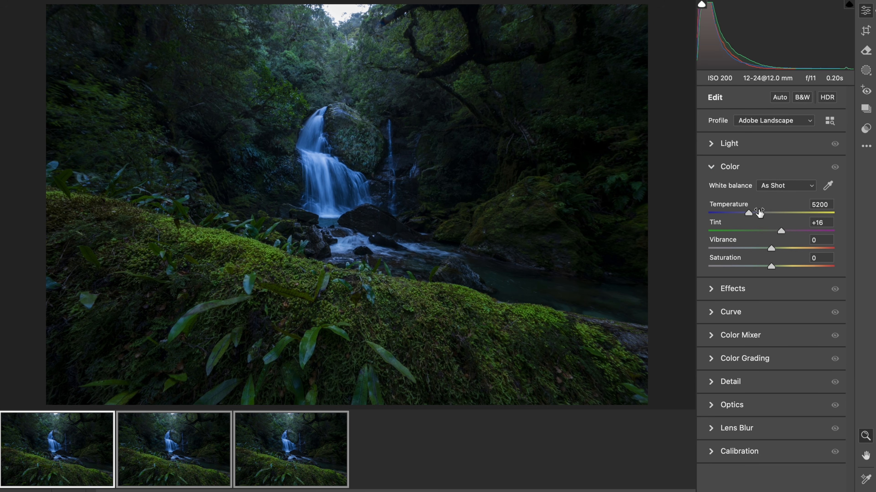
left_click(754, 220)
key("Up")
left_click_drag(750, 214, 757, 212)
left_click_drag(780, 232, 777, 233)
left_click_drag(774, 249, 777, 249)
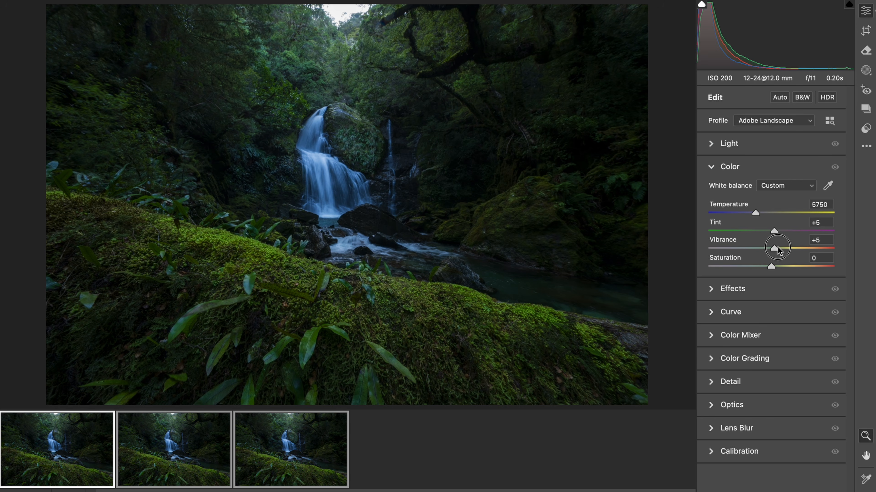
left_click(739, 167)
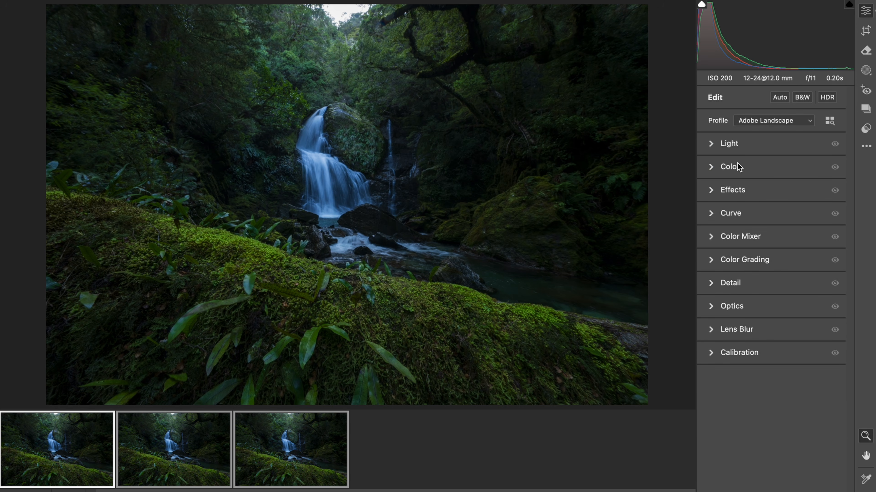
Add a subtle warm yellow-orange tint to the highlights with Color Grading.
left_click(362, 34)
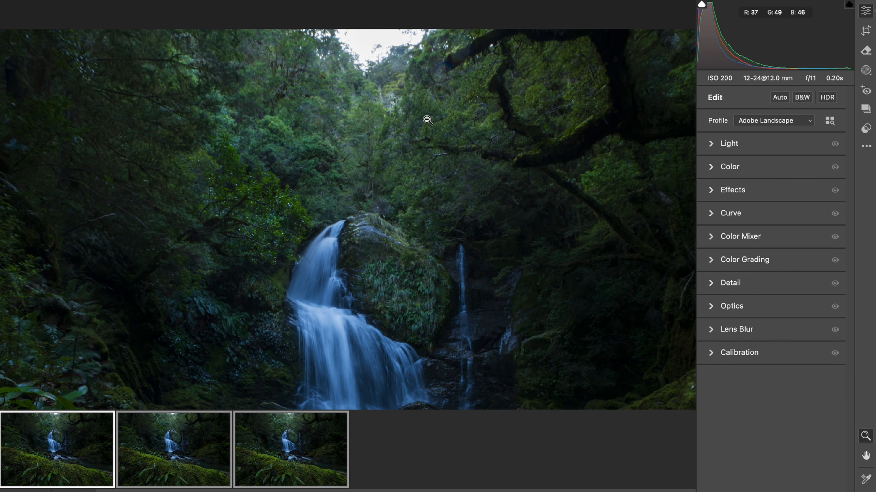
left_click(427, 120)
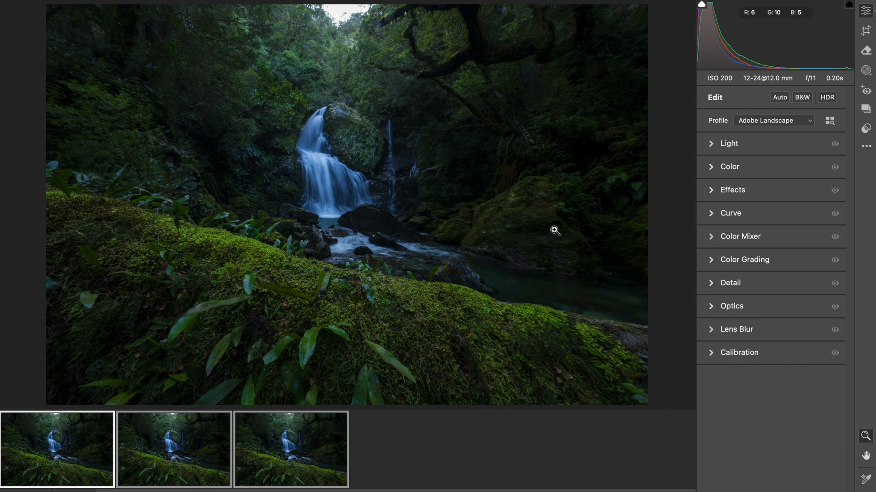
left_click(768, 266)
left_click_drag(836, 326, 811, 338)
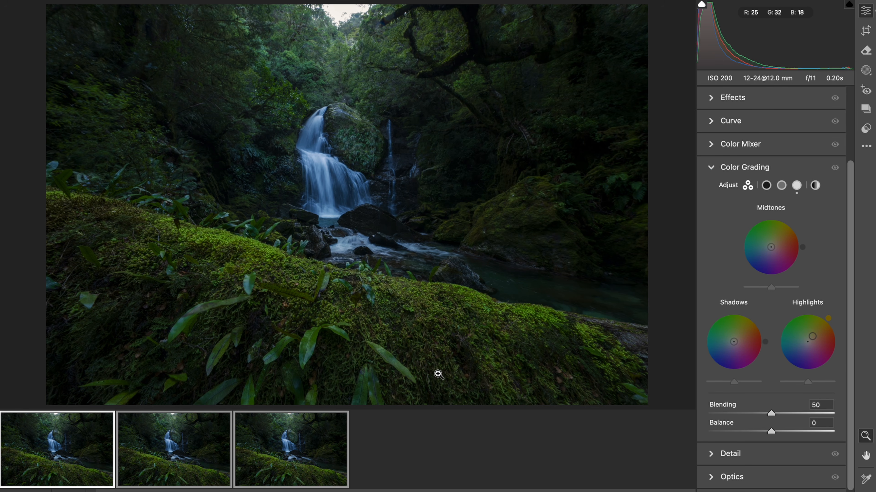
Paint a size 15 brush mask with Shadows +15 and Blacks +15 over the waterfall and the forest behind it.
key("k")
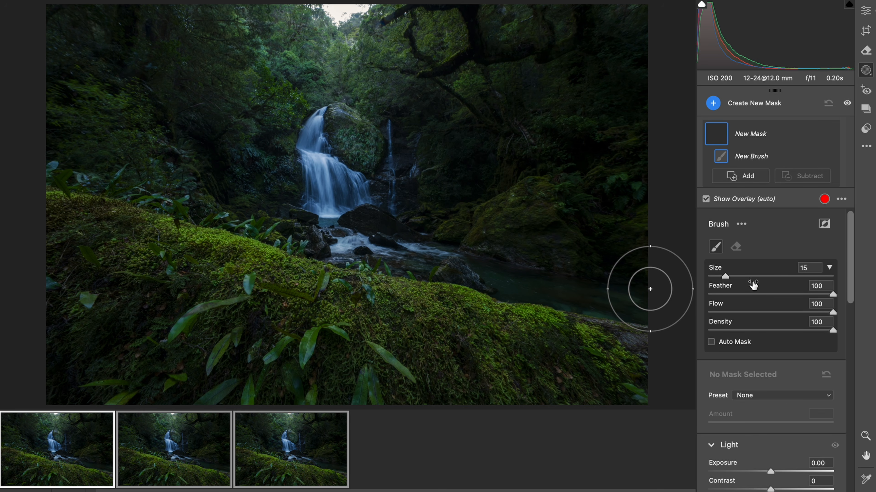
scroll(753, 285, "down", 5)
scroll(753, 284, "down", 3)
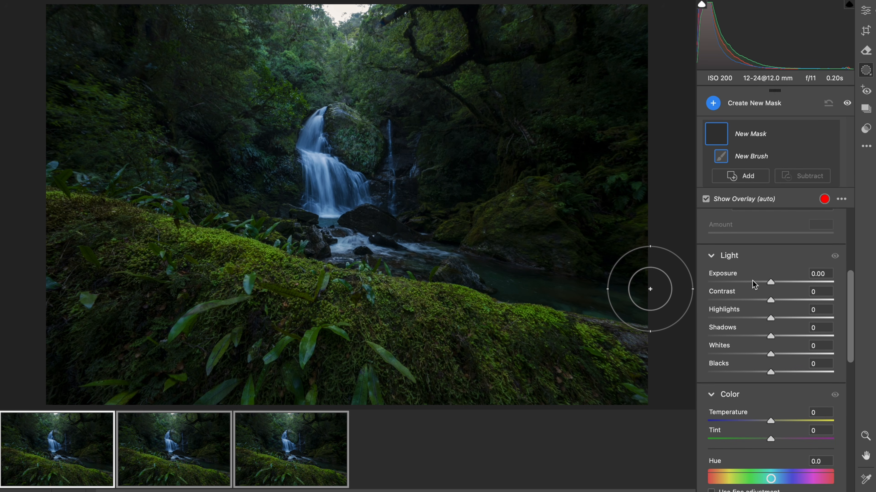
left_click_drag(771, 336, 781, 337)
left_click_drag(771, 372, 779, 373)
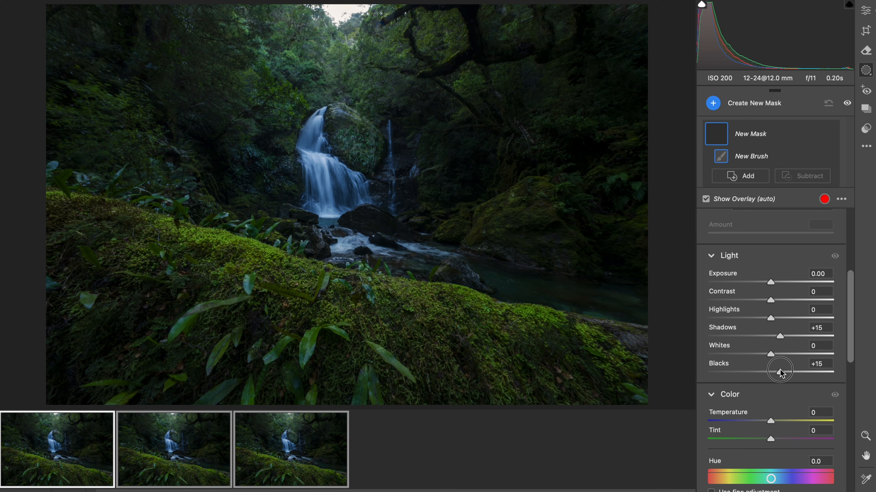
left_click(428, 161)
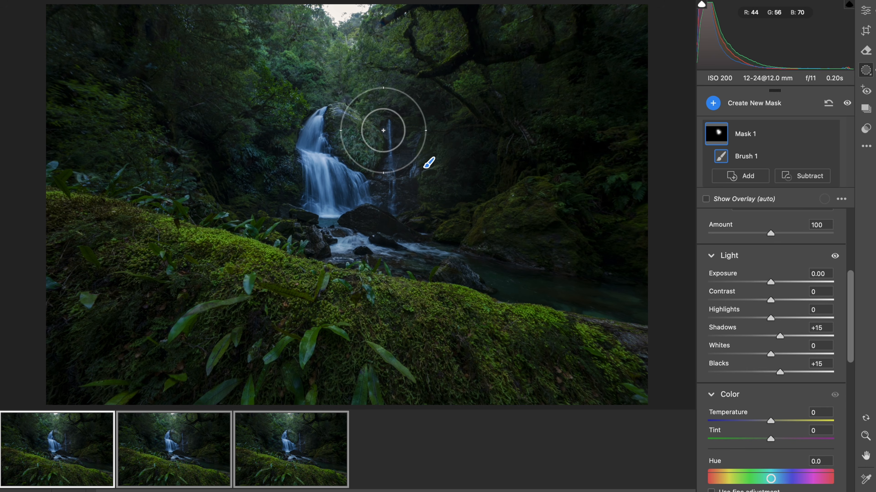
mouse_move(357, 51)
left_mouse_down()
mouse_move(291, 28)
mouse_move(316, 45)
mouse_move(396, 59)
mouse_move(553, 24)
mouse_move(471, 73)
left_mouse_up()
mouse_move(428, 165)
left_mouse_down()
mouse_move(386, 178)
mouse_move(319, 154)
mouse_move(283, 173)
mouse_move(252, 171)
mouse_move(306, 171)
mouse_move(246, 113)
left_mouse_up()
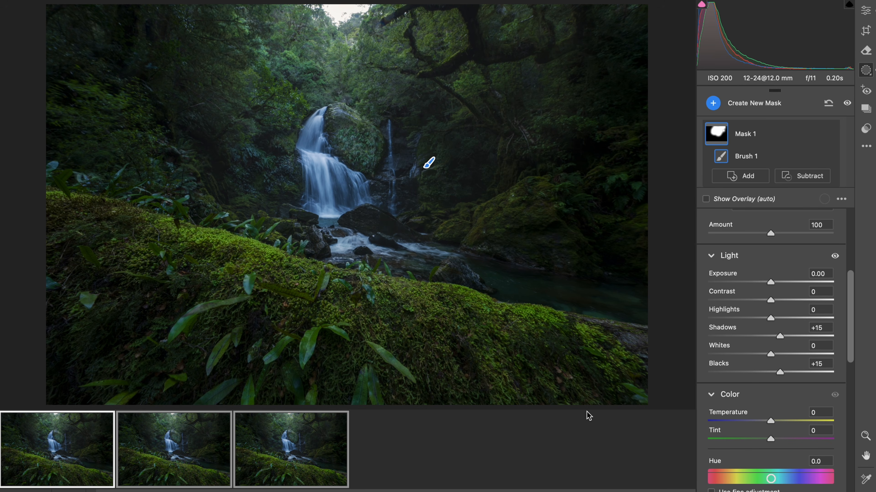
Paint a new brush mask with Highlights -20 over the mossy log and plants in the foreground.
key("k")
scroll(753, 411, "down", 10)
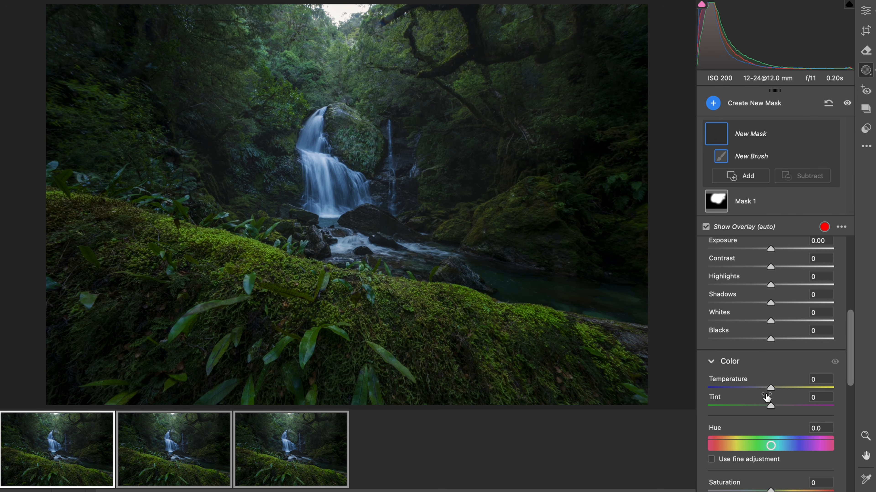
left_click_drag(770, 285, 761, 285)
left_click_drag(761, 286, 757, 286)
mouse_move(620, 361)
left_mouse_down()
mouse_move(348, 357)
mouse_move(361, 362)
mouse_move(282, 321)
mouse_move(215, 301)
left_mouse_up()
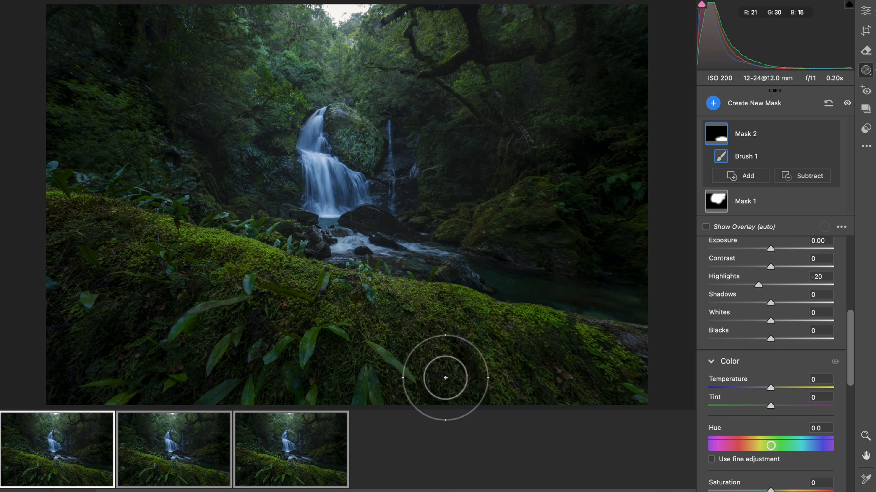
mouse_move(279, 333)
left_mouse_down()
mouse_move(46, 271)
mouse_move(532, 421)
left_mouse_up()
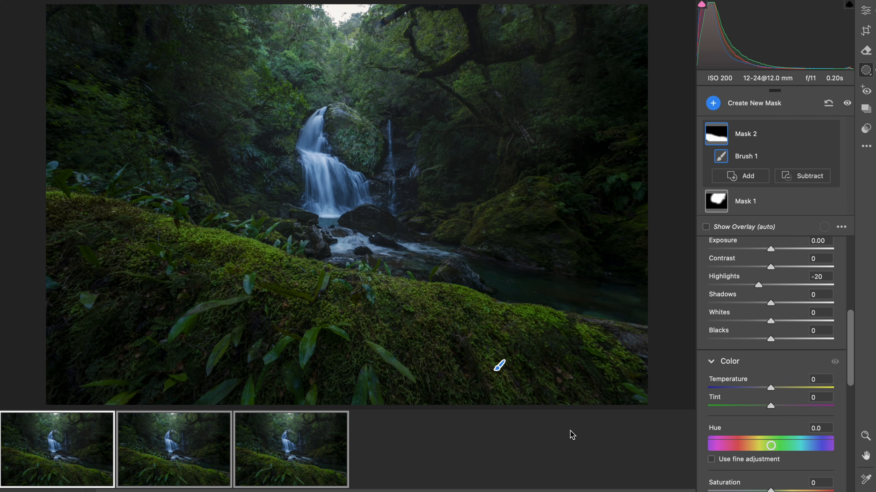
Paint a new brush mask with Whites +25 over the forest and mossy rock on the waterfall's right side.
key("k")
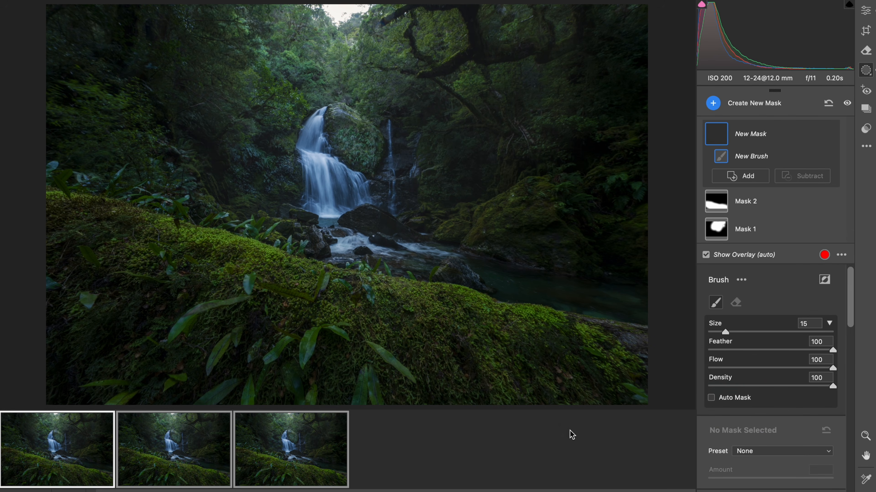
scroll(791, 378, "down", 6)
left_click_drag(785, 385, 786, 385)
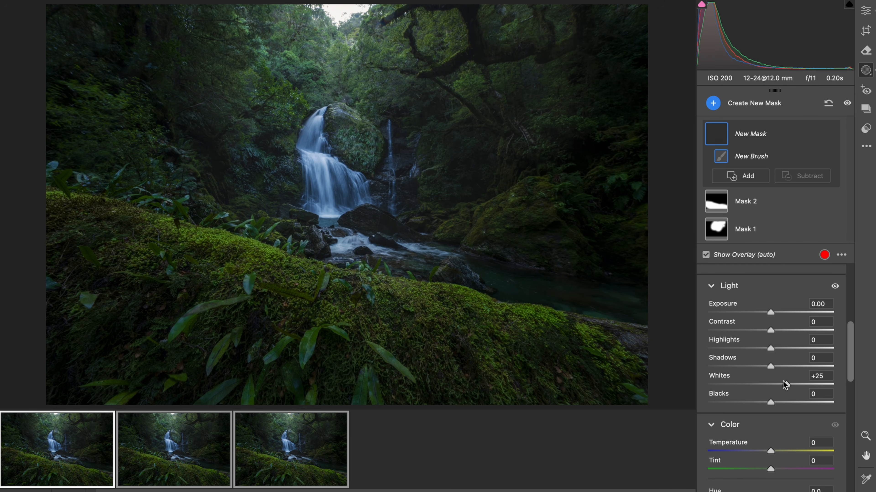
left_click(488, 213)
left_click(464, 109)
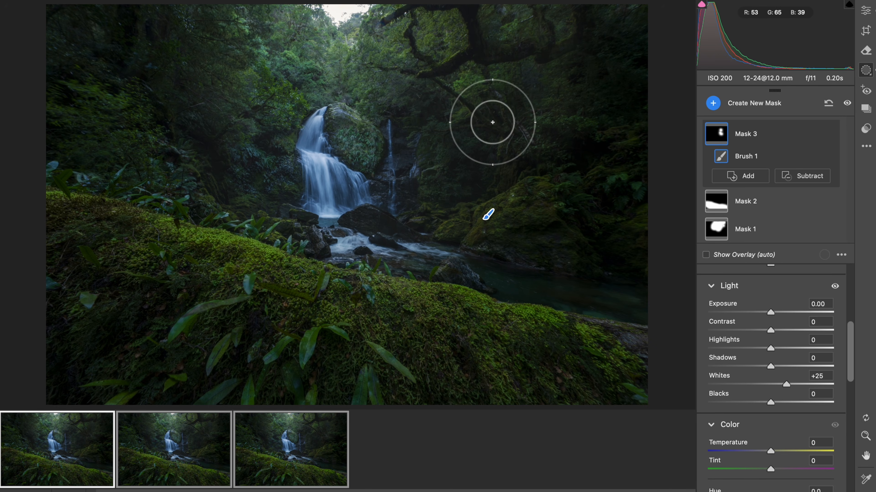
left_click_drag(429, 183, 416, 161)
Strengthen the forest mask by setting Highlights to +30 and Whites to +60.
left_click_drag(786, 384, 806, 384)
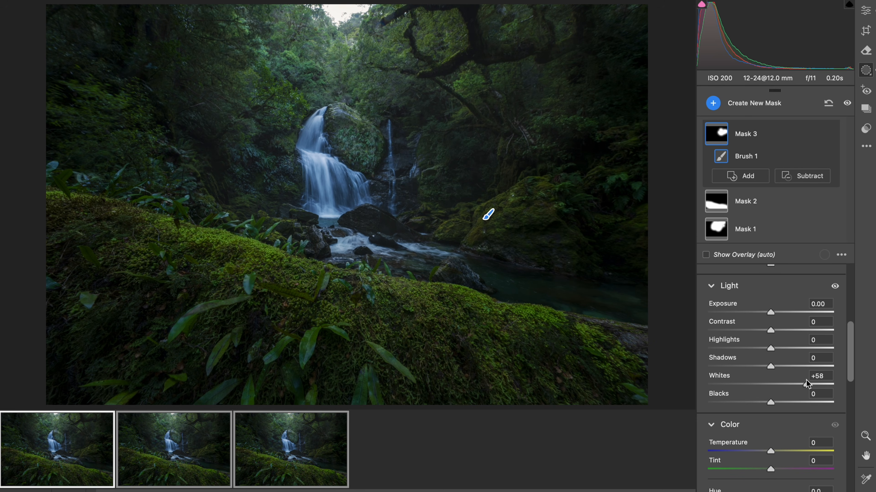
left_click_drag(771, 348, 790, 348)
left_click_drag(807, 384, 809, 384)
Extend the forest mask with a smaller brush over patches of foliage on the waterfall's left side.
left_click_drag(453, 173, 449, 174)
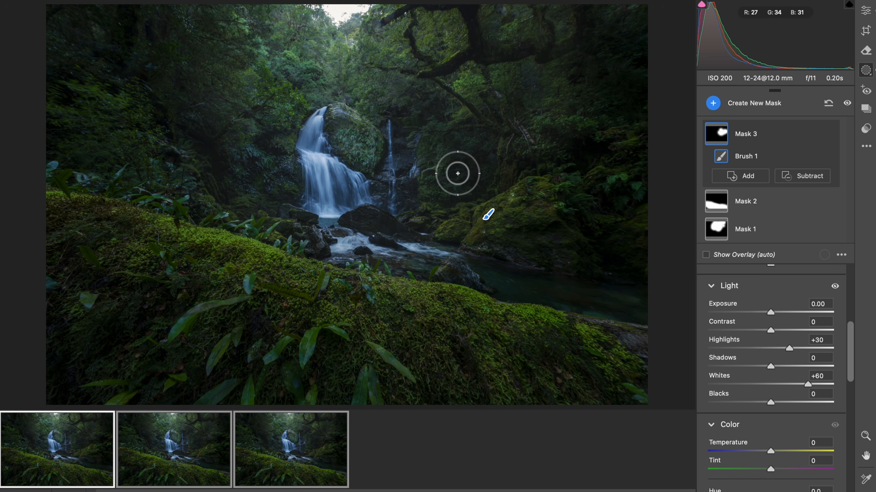
left_click_drag(268, 189, 256, 190)
left_click(211, 195)
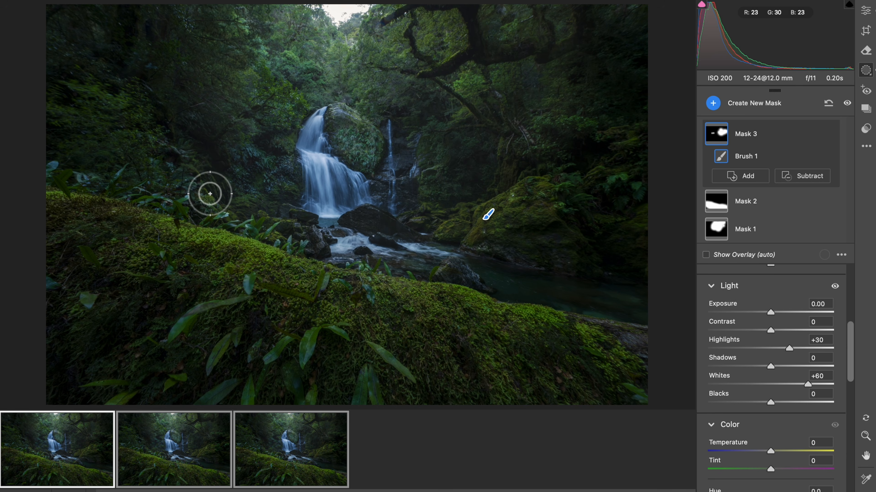
left_click(162, 152)
left_click(111, 106)
left_click(249, 100)
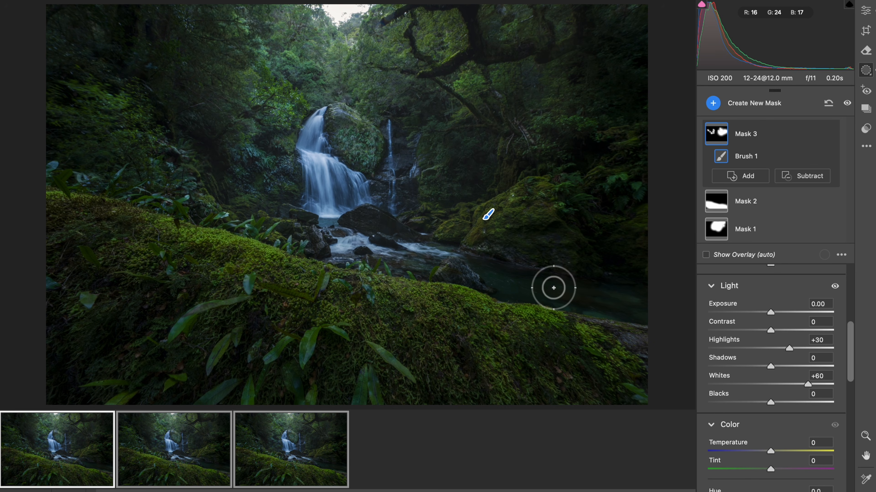
Paint a new brush mask with Shadows +15, Whites +8 and slightly raised Blacks along the stream below the waterfall.
key("k")
scroll(752, 419, "down", 5)
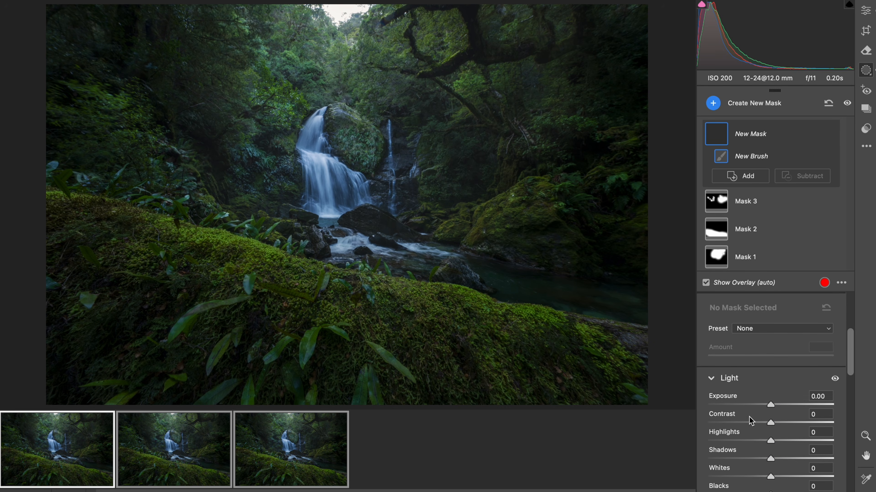
left_click_drag(779, 429, 780, 430)
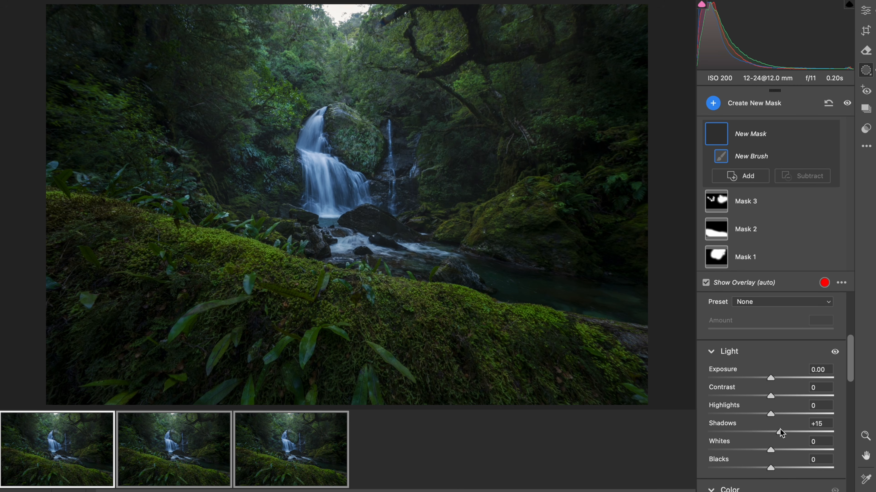
left_click(776, 451)
left_click_drag(771, 469, 772, 468)
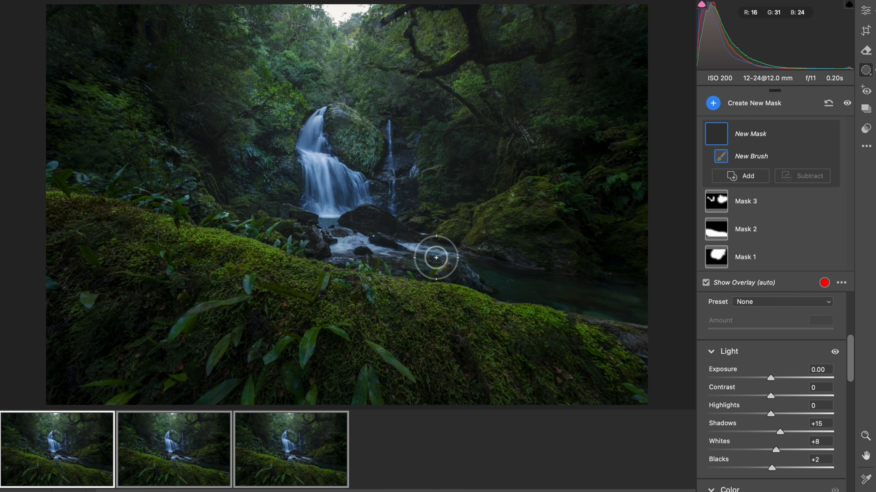
left_click_drag(385, 247, 629, 315)
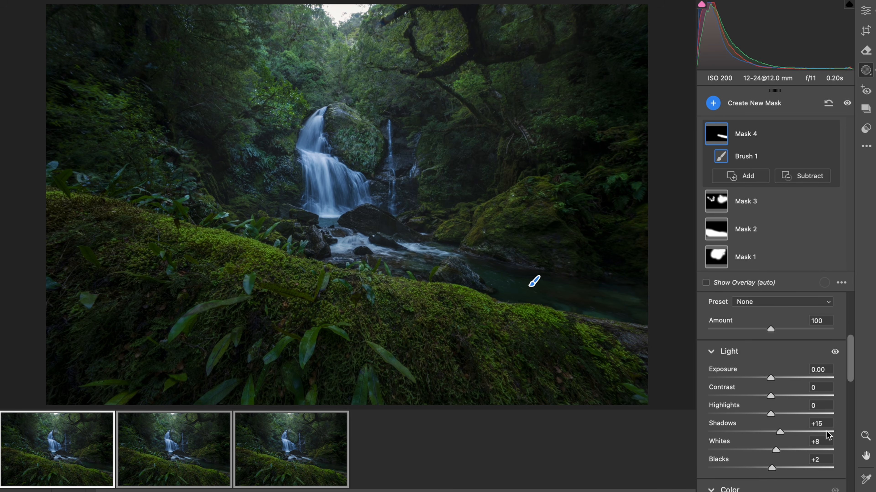
left_click_drag(770, 468, 775, 472)
left_click(866, 10)
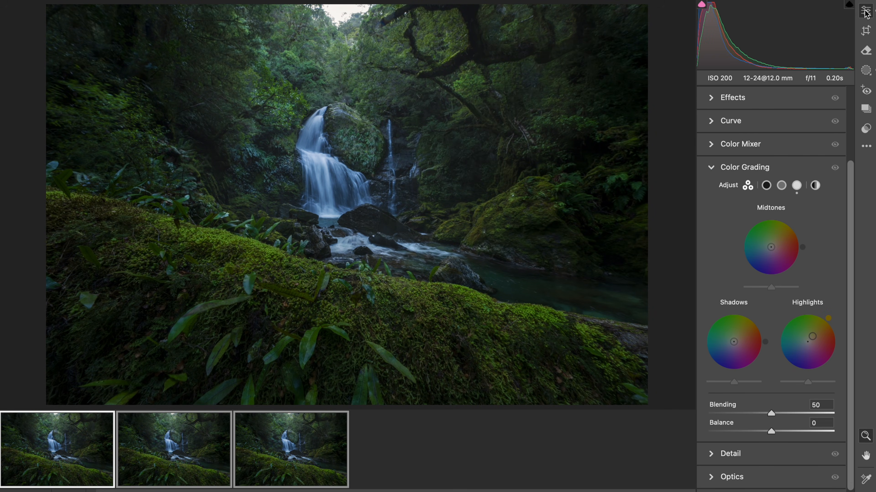
Paint a new mask with a larger brush over the treetops around the sky opening, with Dehaze at -6.
key("k")
left_click_drag(493, 167, 512, 168)
scroll(752, 477, "down", 3)
mouse_move(769, 473)
left_mouse_down()
mouse_move(781, 472)
mouse_move(771, 473)
left_mouse_up()
scroll(771, 472, "down", 3)
scroll(771, 473, "down", 10)
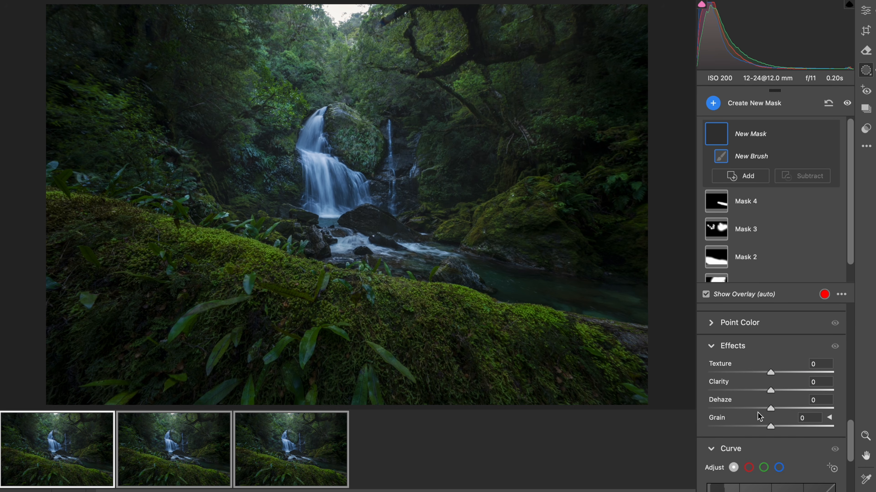
left_click(764, 407)
left_click(365, 46)
left_click(328, 41)
left_click(411, 51)
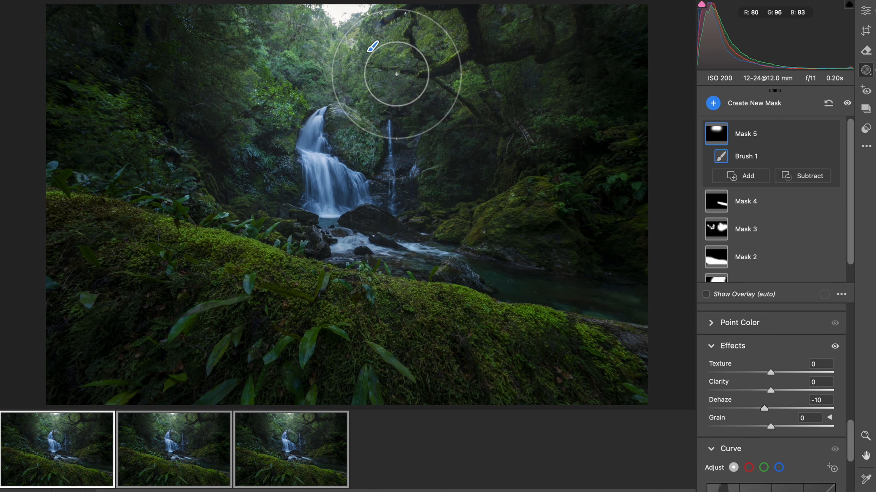
left_click_drag(342, 43, 279, 39)
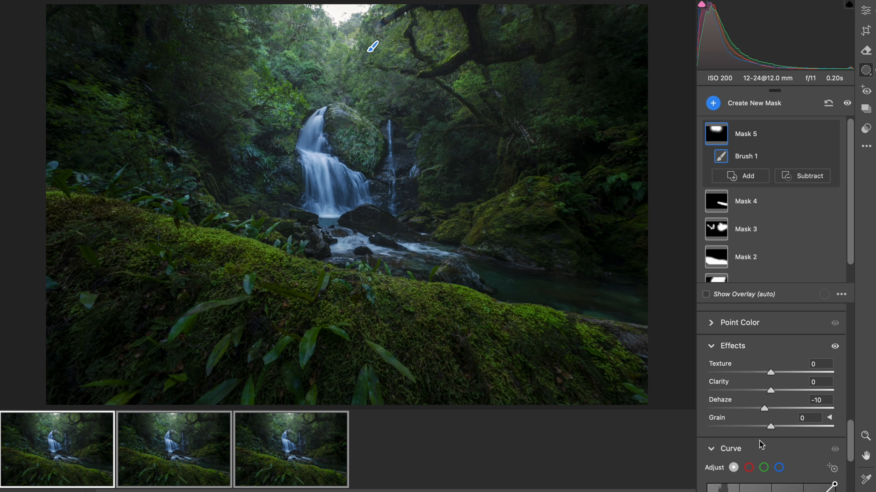
left_click_drag(764, 409, 767, 411)
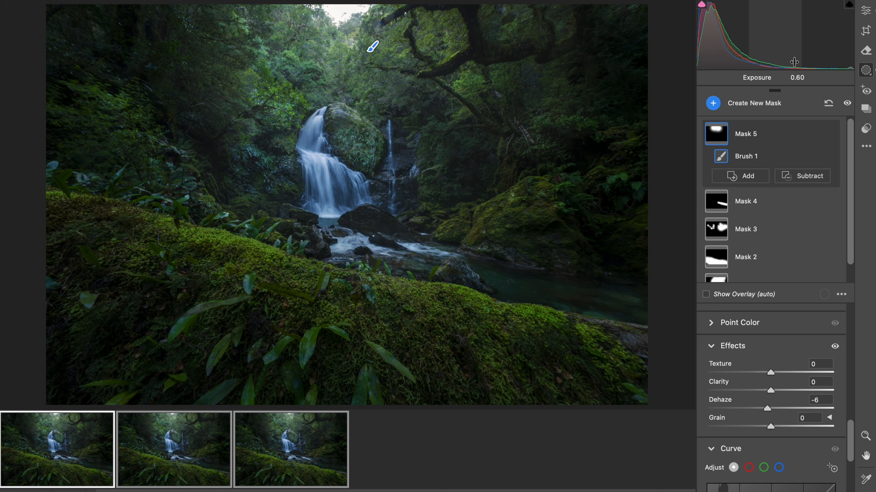
left_click(871, 10)
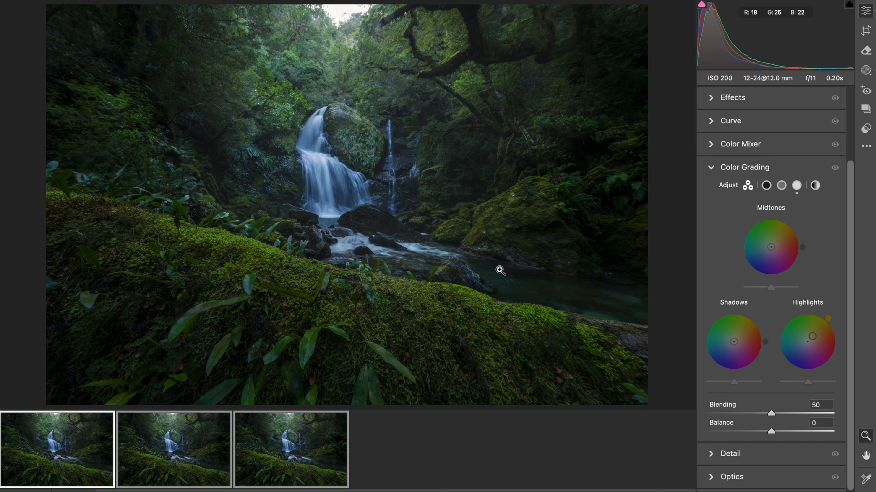
Compare the first and third photos, select both and open them as separate documents in Photoshop.
left_click(56, 469)
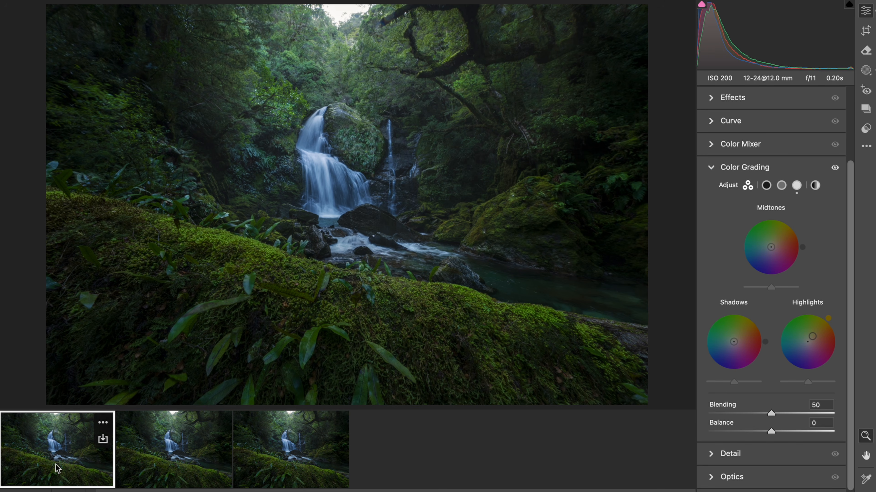
left_click(274, 447)
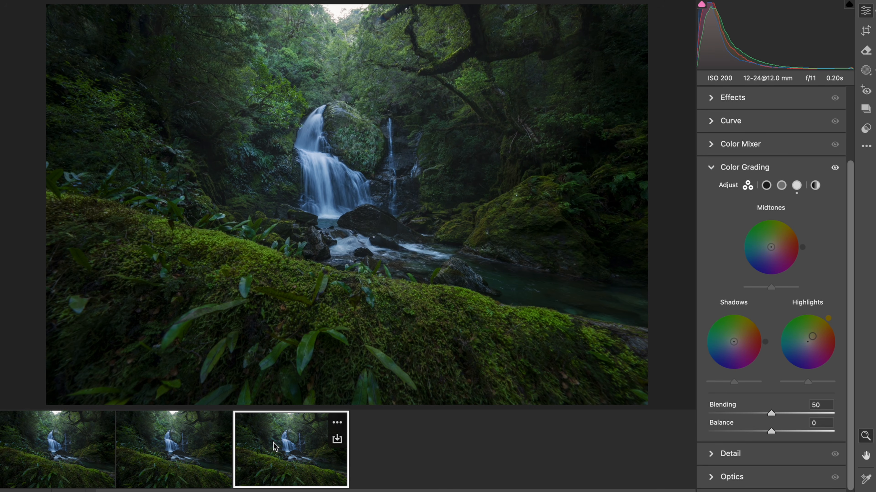
left_click(76, 458)
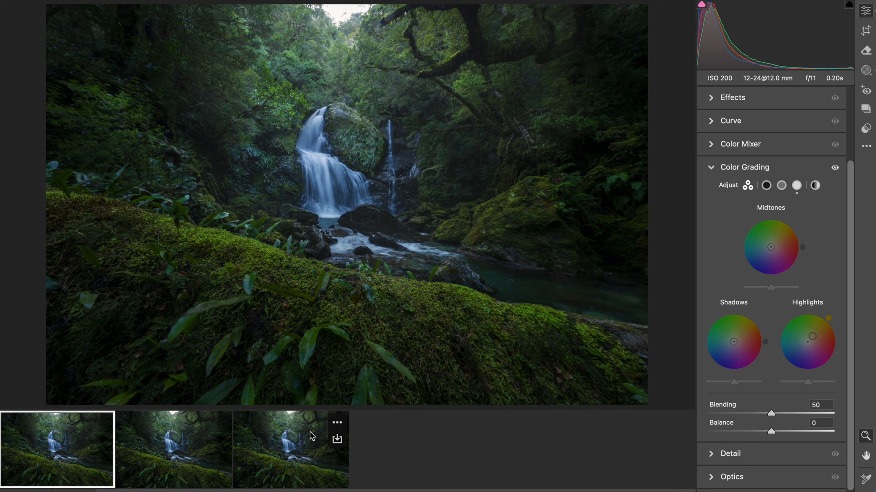
left_click(281, 441, "super")
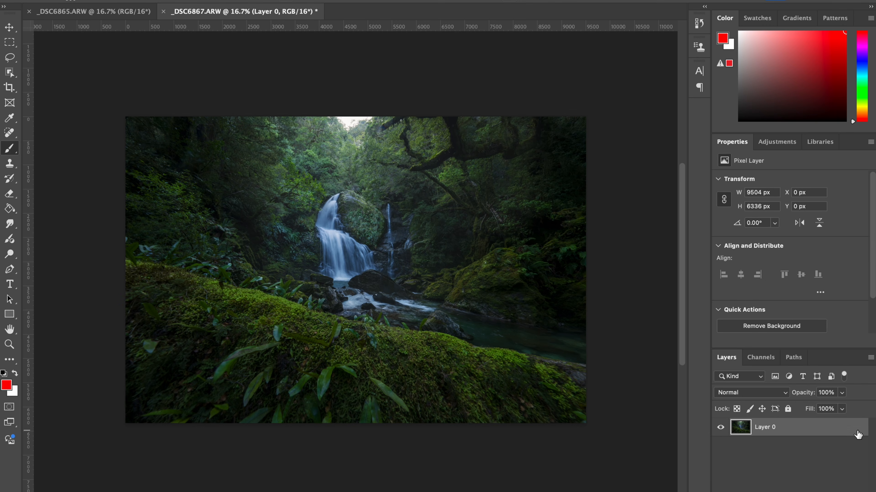
Activate the Move tool, compare the two open documents and unlock the background layer of _DSC6865.ARW.
left_click(9, 28)
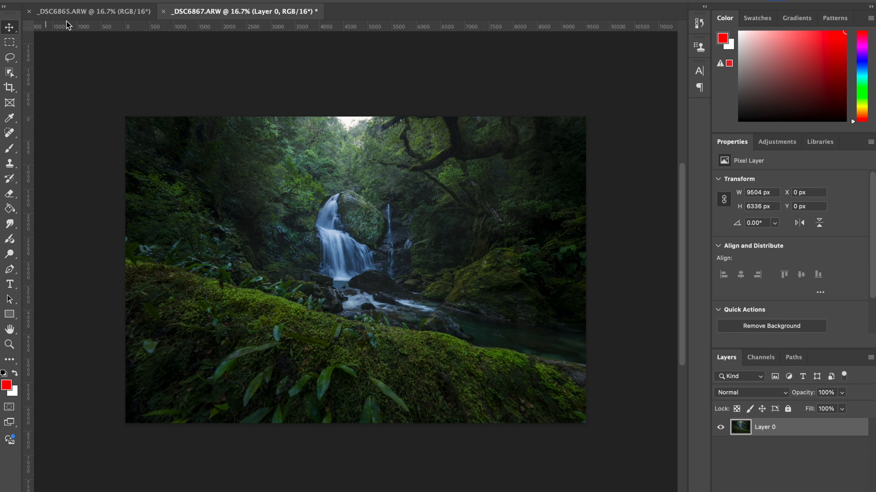
left_click(85, 12)
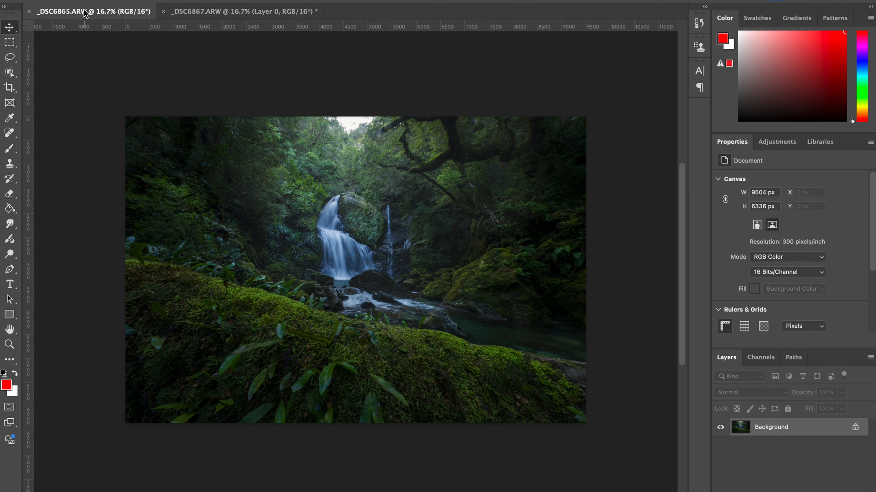
left_click(217, 14)
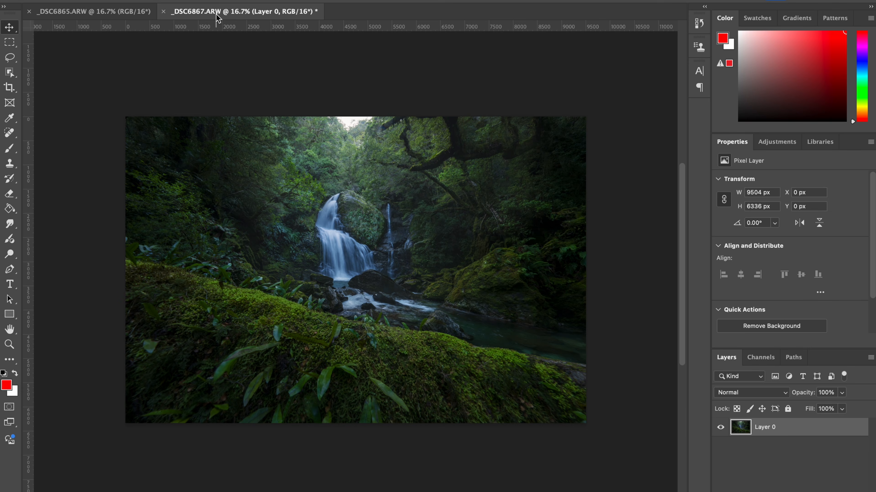
left_click(123, 14)
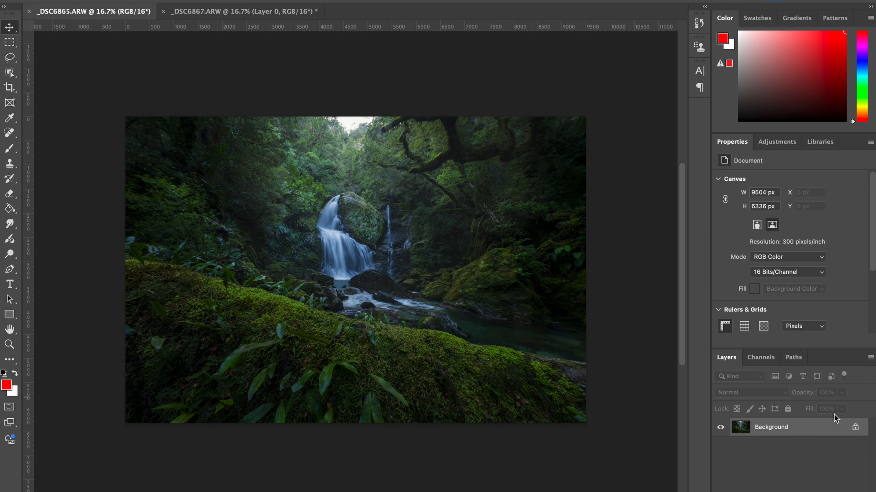
left_click(854, 427)
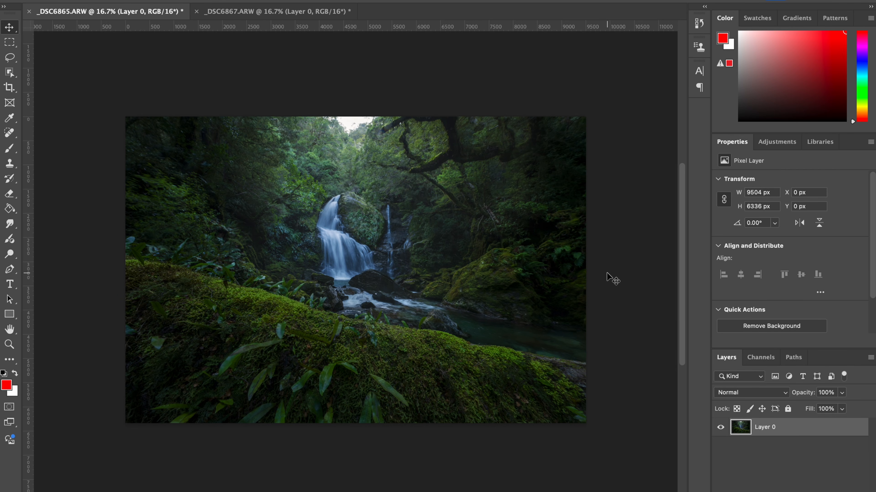
Copy the entire _DSC6865.ARW image and paste it as a new layer into _DSC6867.ARW.
key("ctrl+0")
left_click(286, 14)
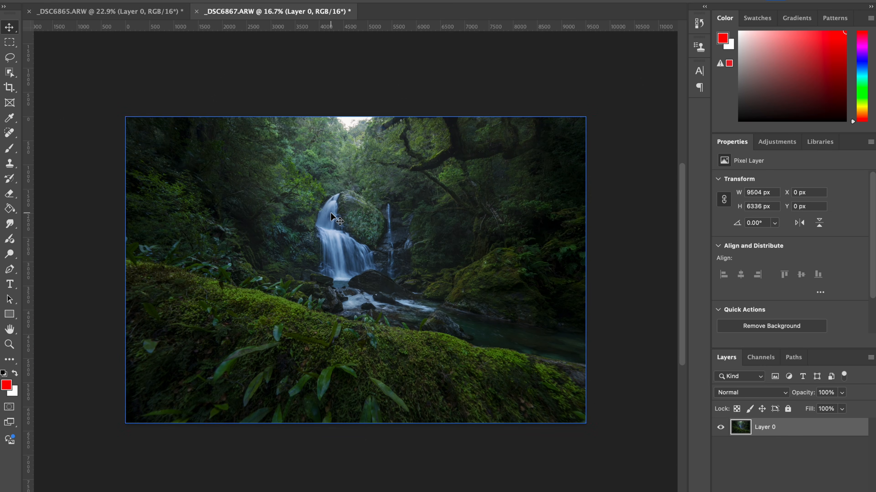
key("ctrl+0")
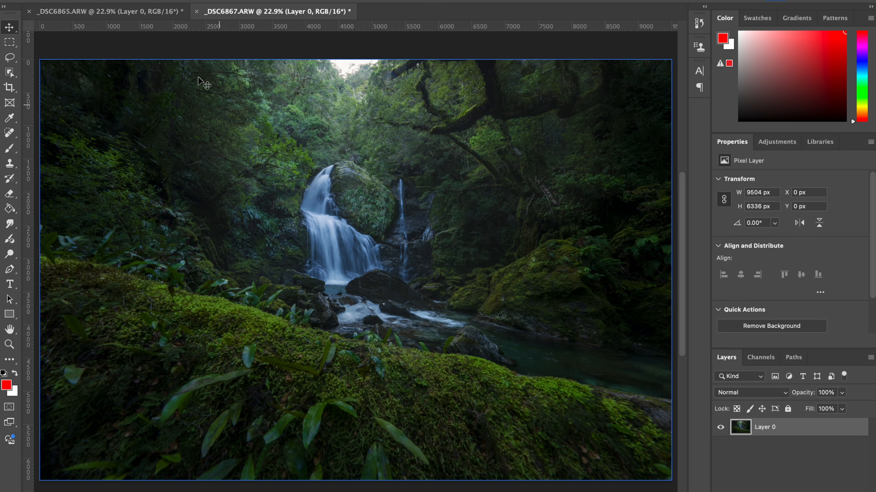
left_click(121, 12)
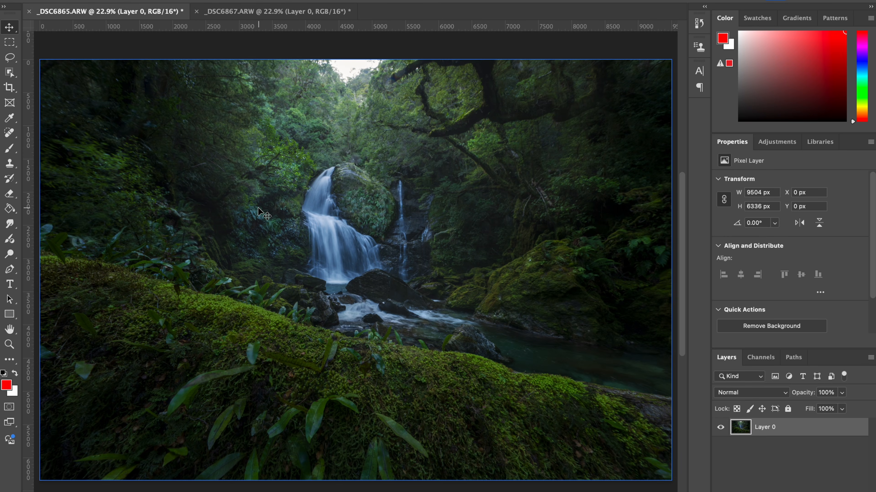
key("ctrl+a")
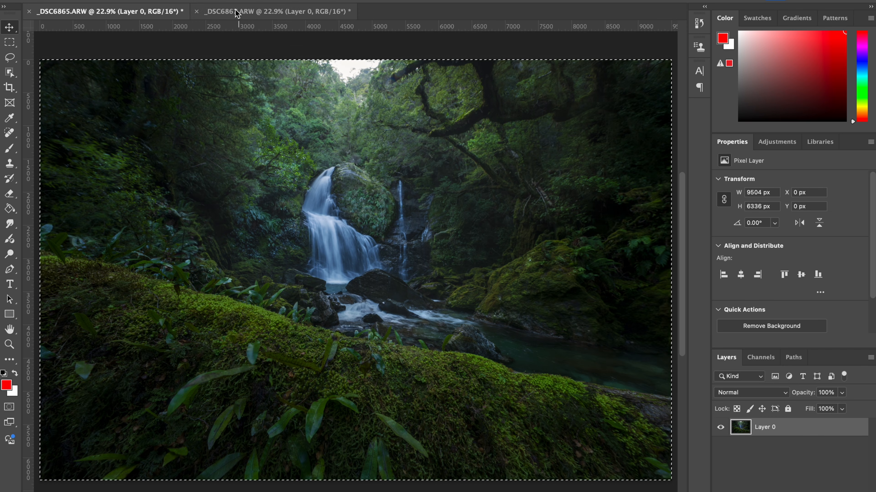
left_click(278, 11)
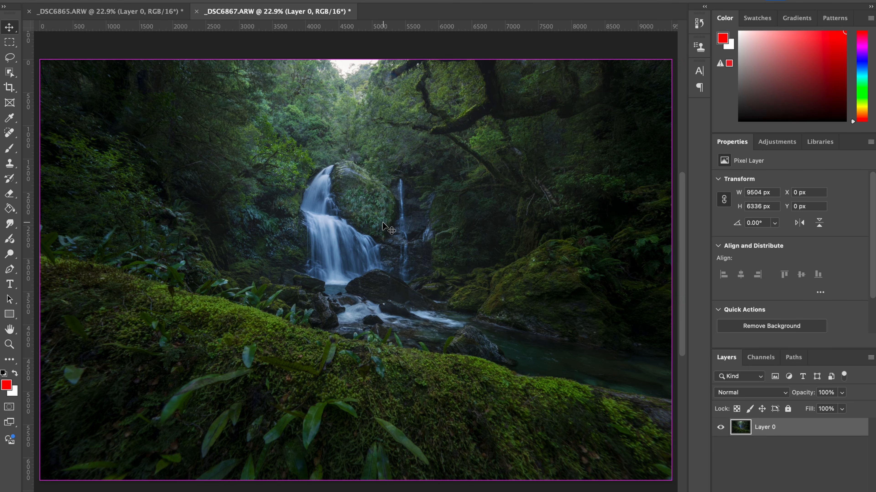
key("ctrl+v")
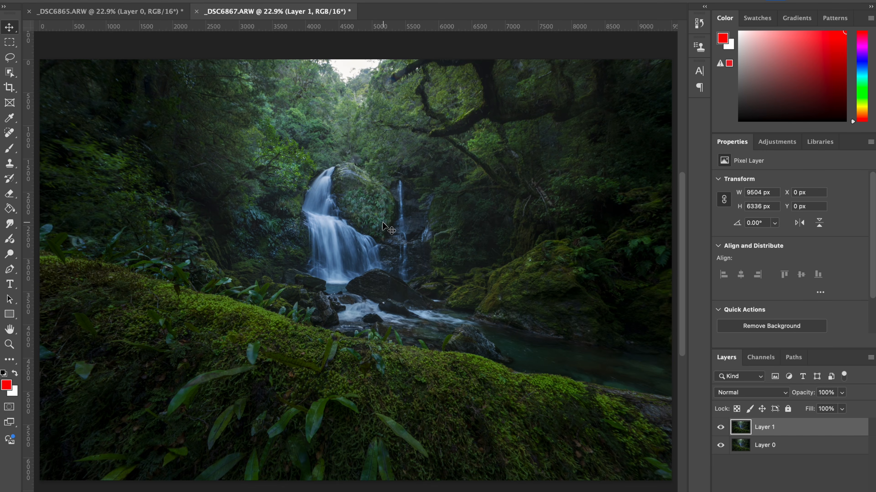
Compare the _DSC6865.ARW and _DSC6867.ARW documents and check the two stacked layers in _DSC6867.ARW.
key("ctrl+Tab")
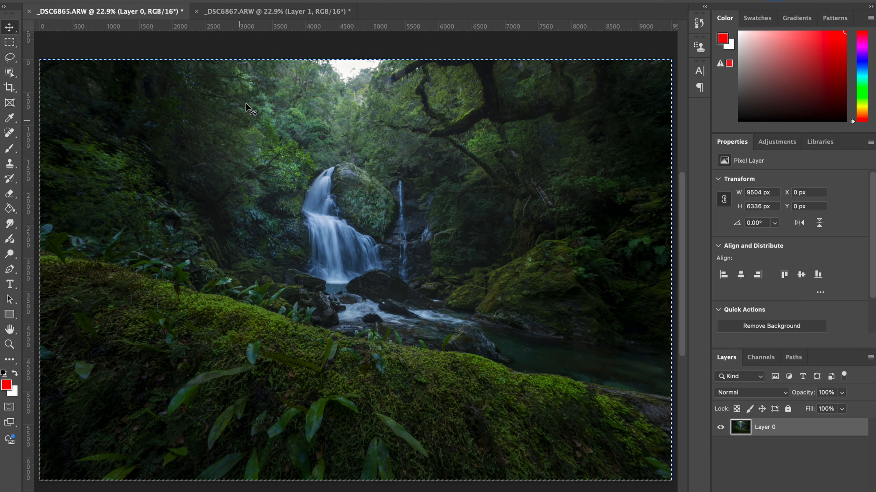
left_click(280, 13)
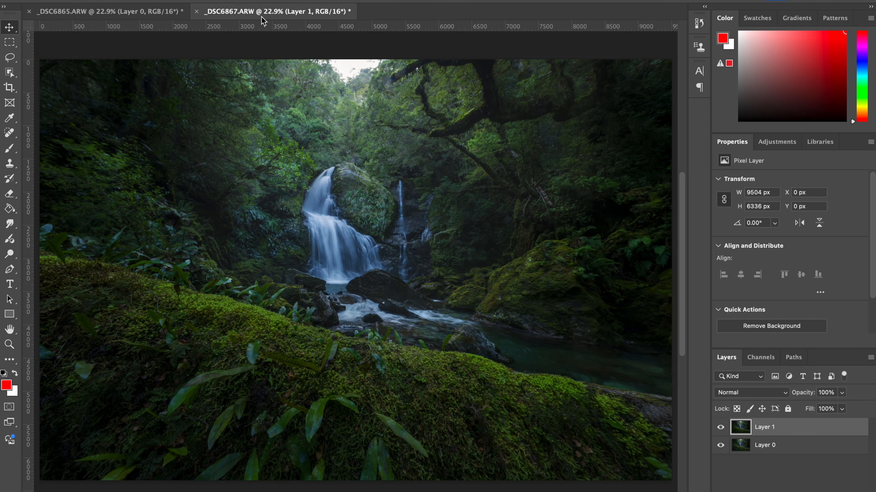
left_click(776, 445)
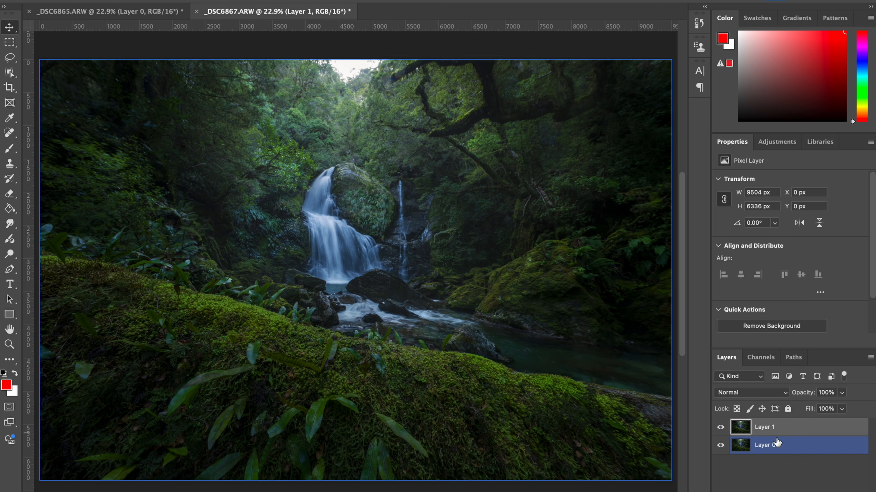
left_click(769, 431)
left_click(774, 449)
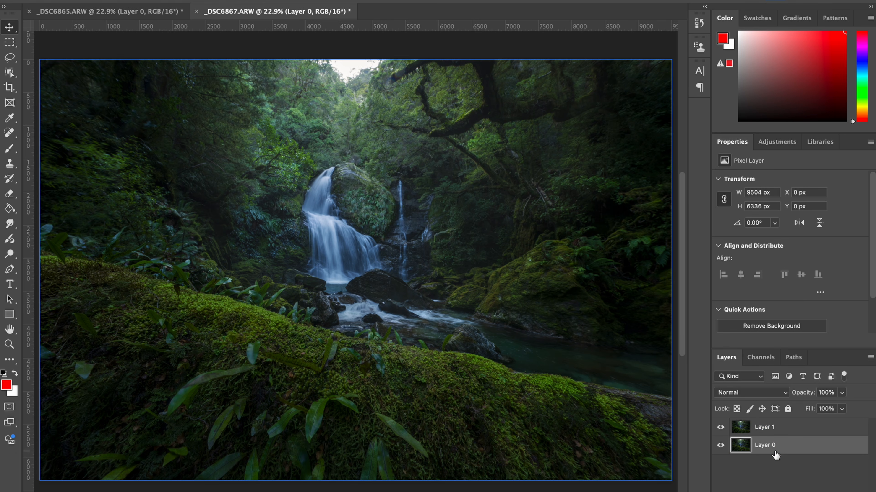
left_click(775, 429)
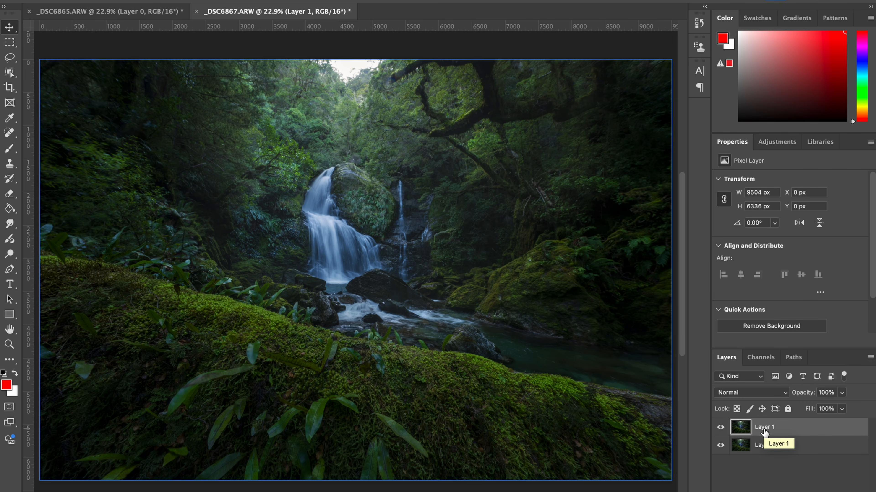
Examine Layer 1's focus on the mossy foreground and waterfall at 50% zoom, toggling its visibility to compare it with Layer 0.
key("super+plus")
key("super+plus")
key("super+plus")
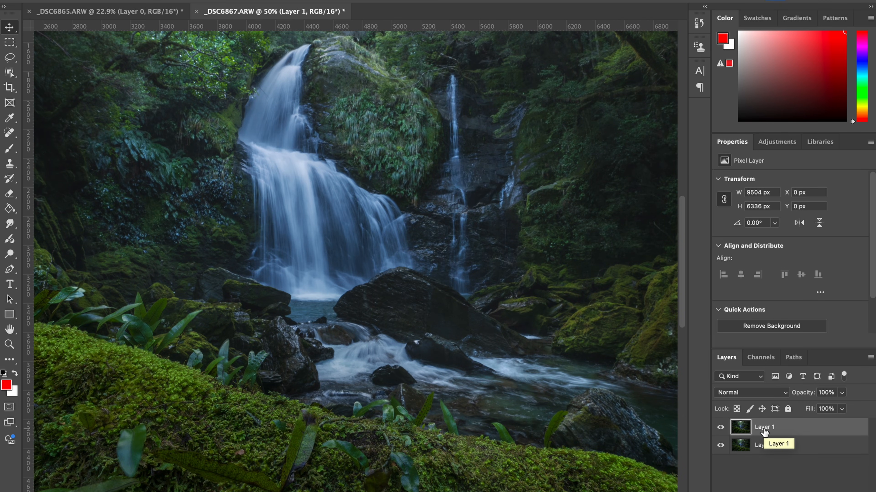
scroll(442, 313, "up", 4)
scroll(441, 314, "down", 10)
scroll(442, 314, "left", 2)
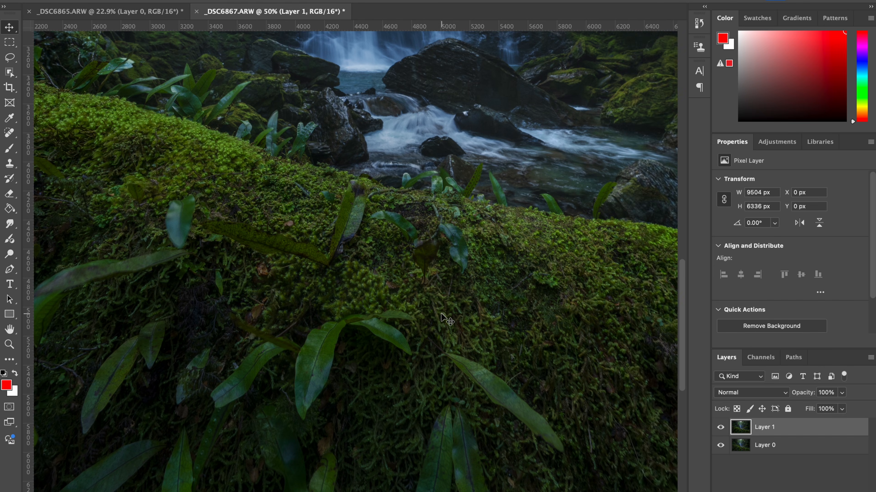
scroll(443, 318, "left", 6)
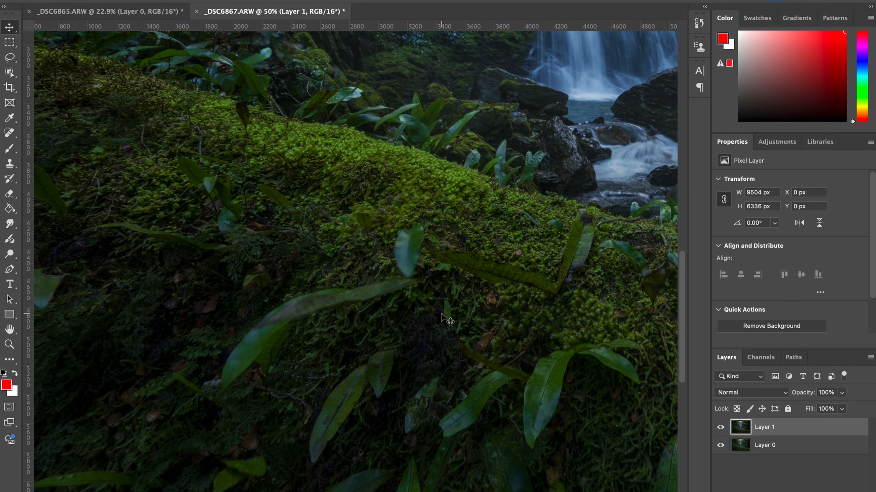
scroll(441, 314, "right", 4)
scroll(458, 362, "right", 5)
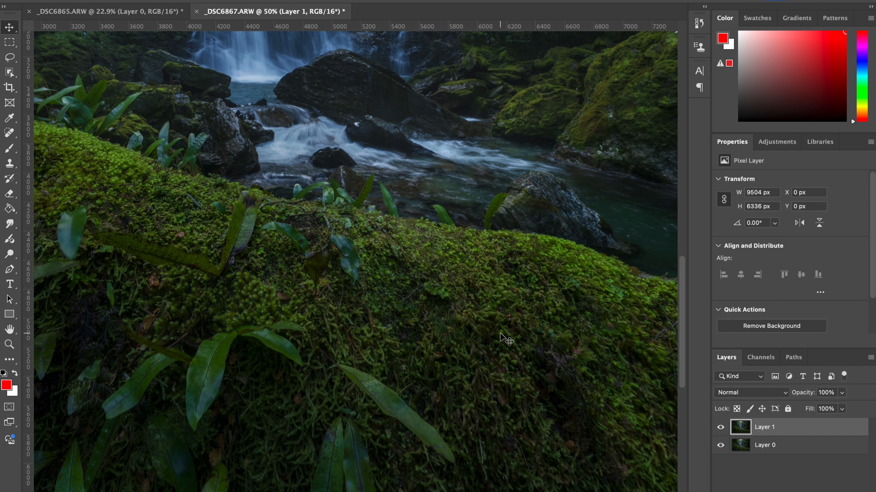
scroll(429, 208, "up", 10)
scroll(429, 209, "left", 2)
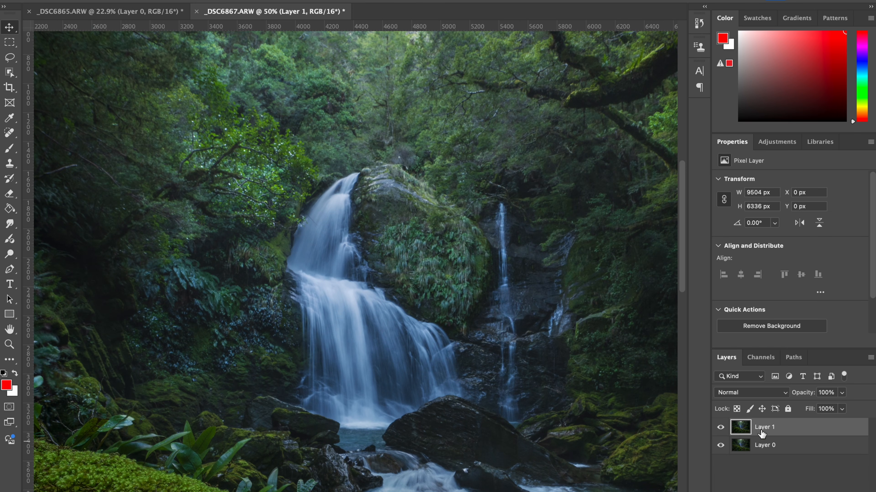
left_click(722, 431)
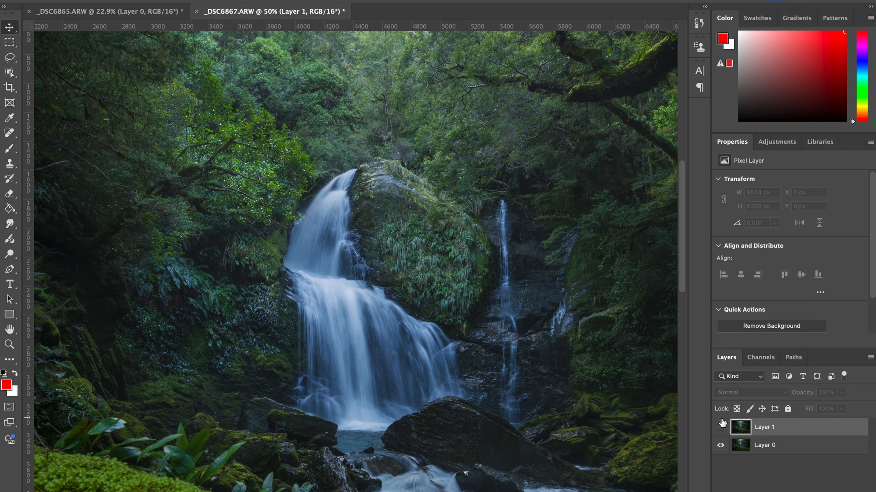
left_click(720, 427)
key("ctrl+0")
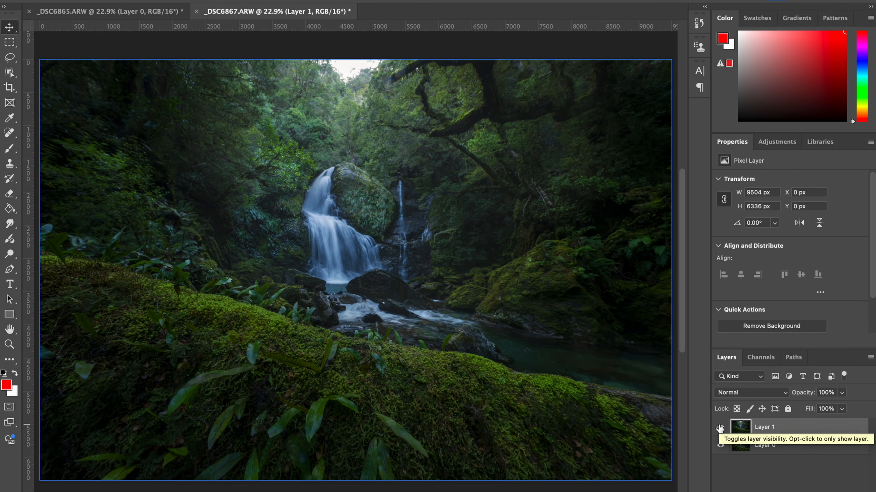
Select both Layer 1 and Layer 0 and auto-align them with the Auto projection.
left_click(774, 450)
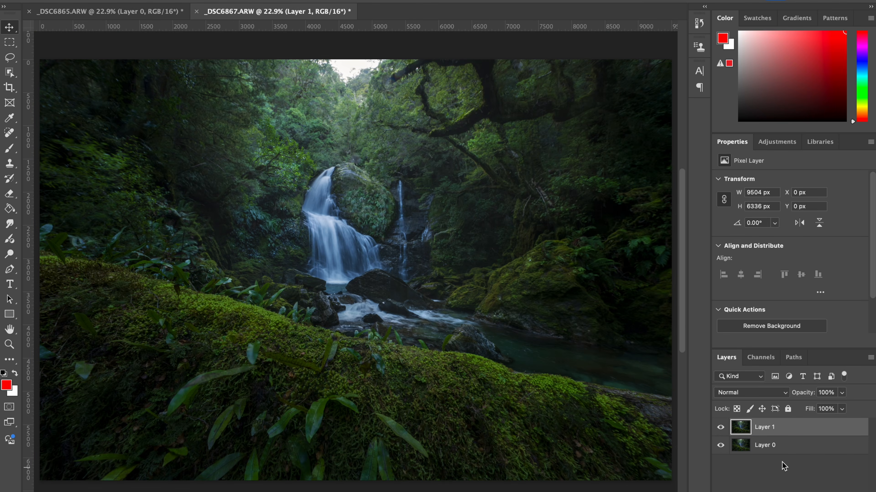
left_click(780, 448, "shift")
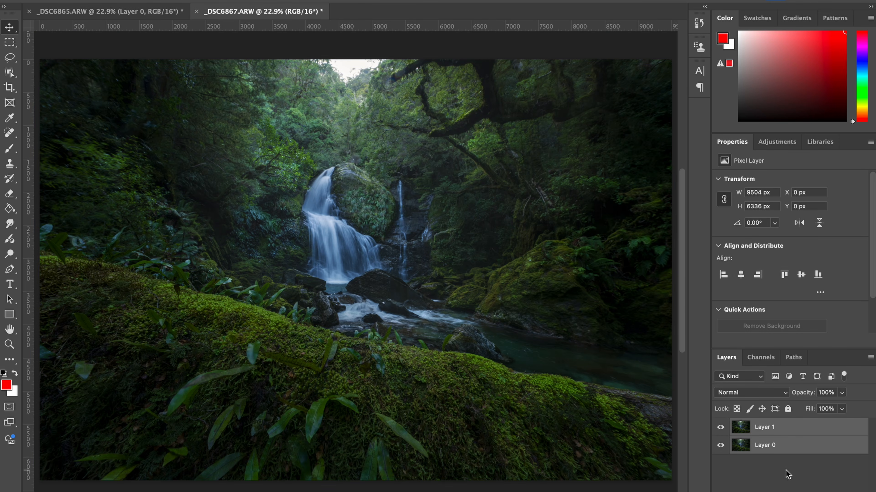
left_click(131, 0)
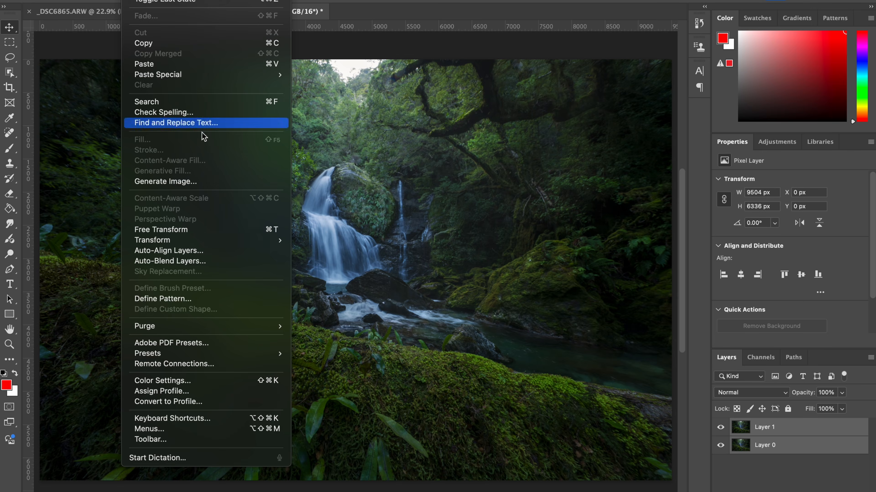
left_click(232, 250)
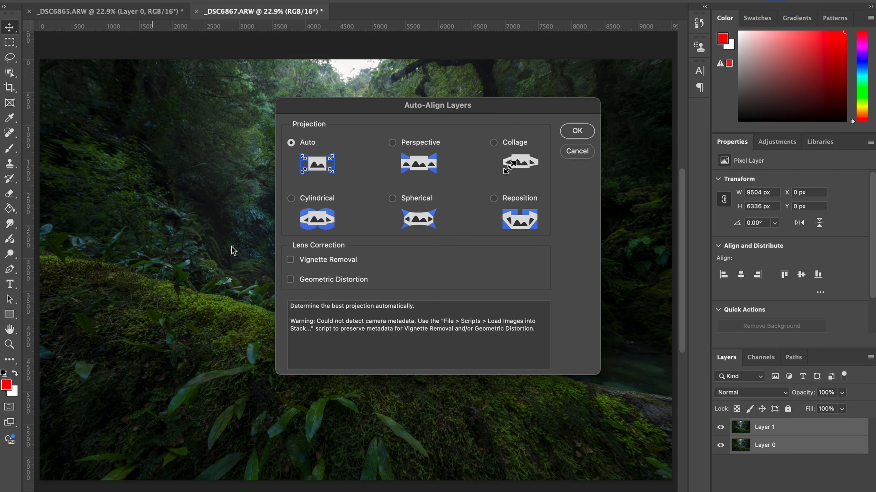
left_click(576, 130)
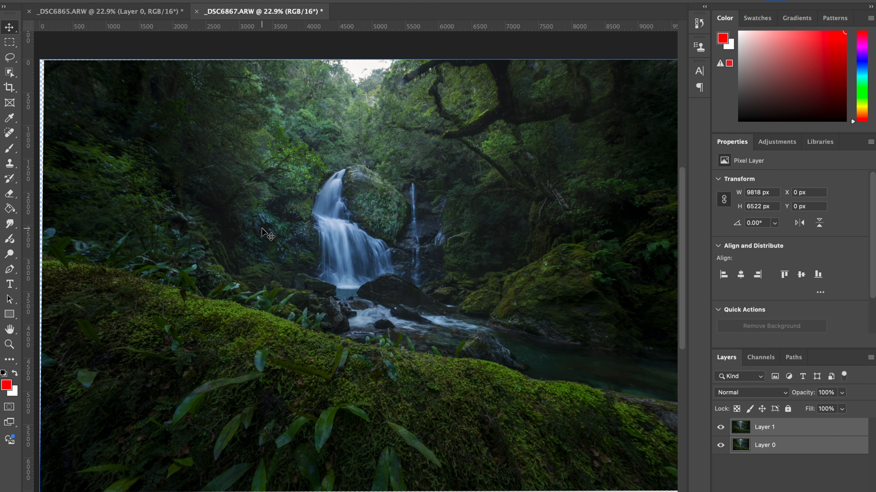
Auto-blend the two aligned layers with the Stack Images method, with Seamless Tones and Colors and Content Aware Fill off.
left_click(133, 1)
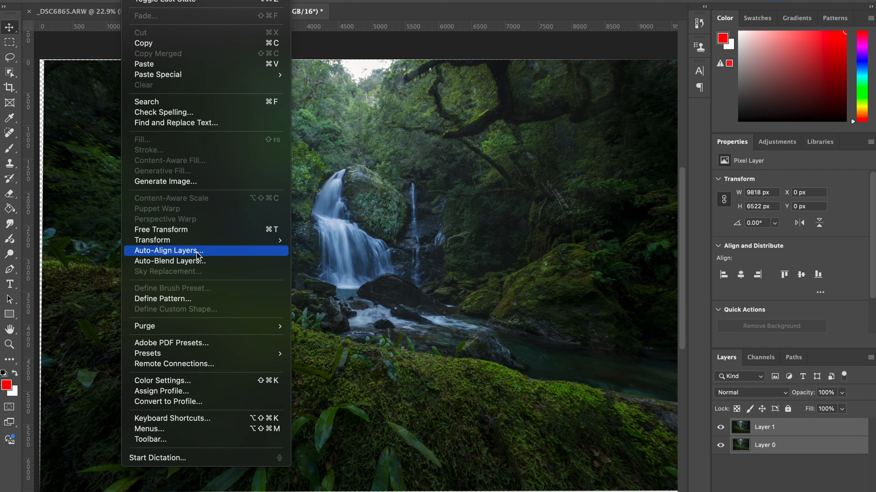
left_click(162, 261)
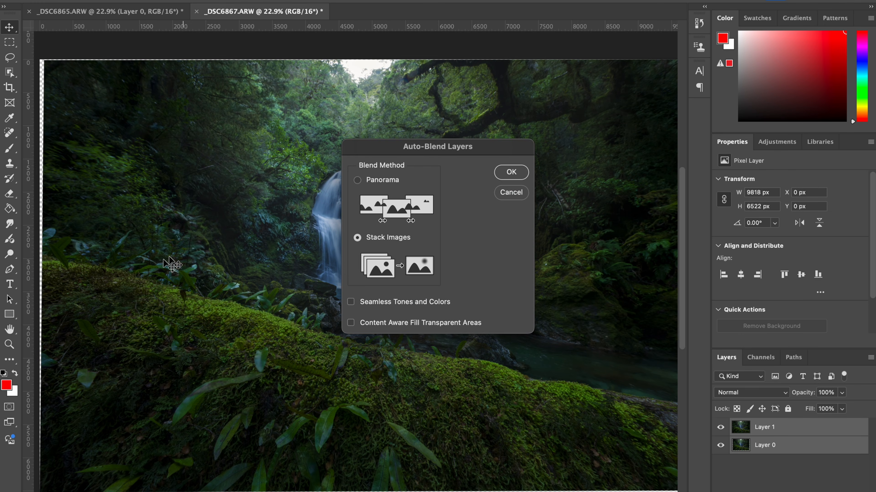
left_click(513, 174)
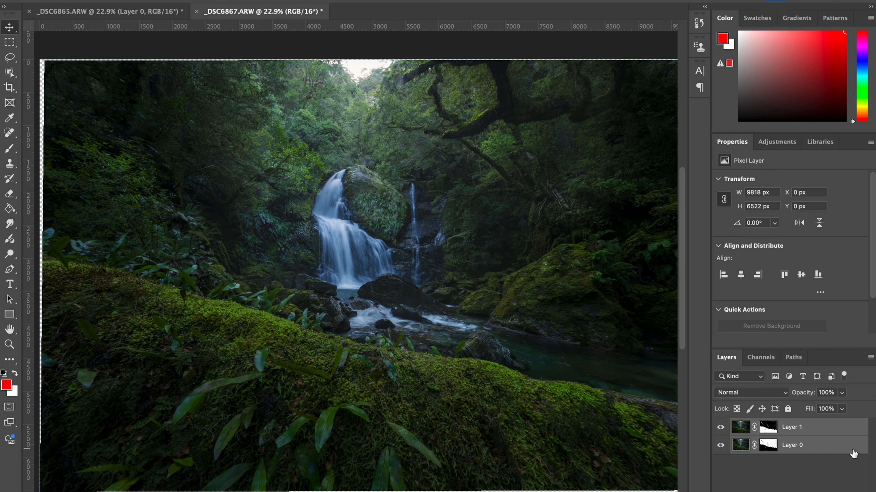
Examine the focus-blended image across the foreground, trees and rocks, and inspect the waterfall at 100% zoom for blending flaws.
scroll(583, 347, "up", 1)
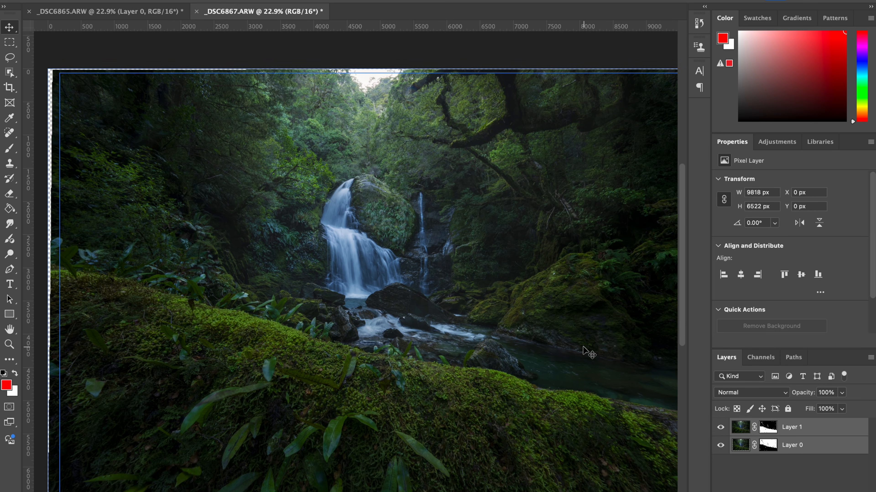
key("ctrl+plus")
key("ctrl+plus")
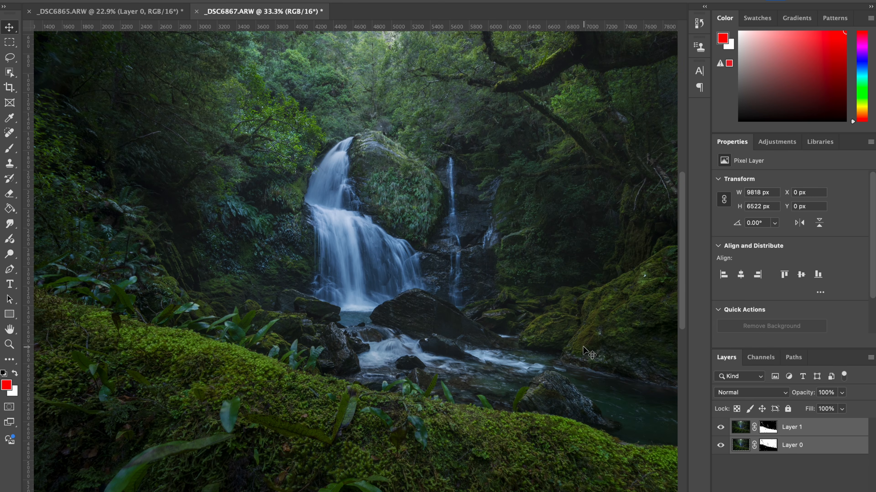
scroll(355, 283, "left", 5)
scroll(306, 399, "right", 4)
scroll(306, 399, "down", 3)
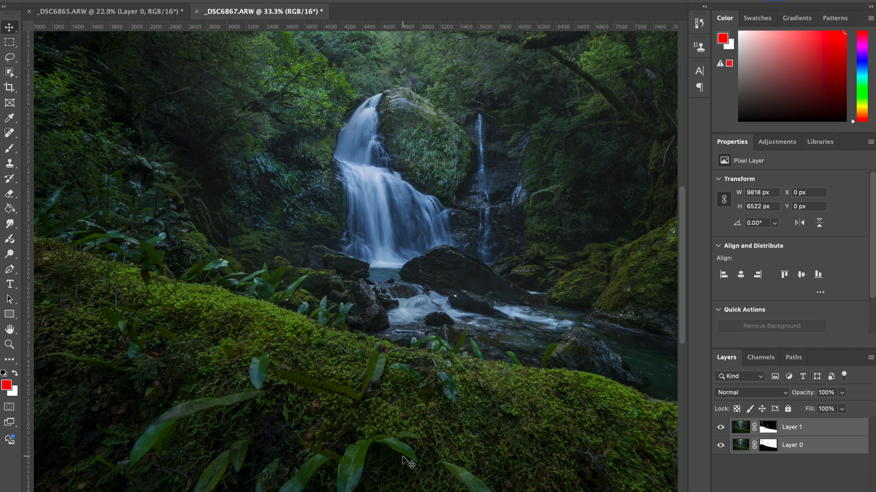
scroll(402, 456, "down", 3)
scroll(402, 456, "right", 4)
scroll(402, 456, "up", 5)
scroll(402, 456, "right", 2)
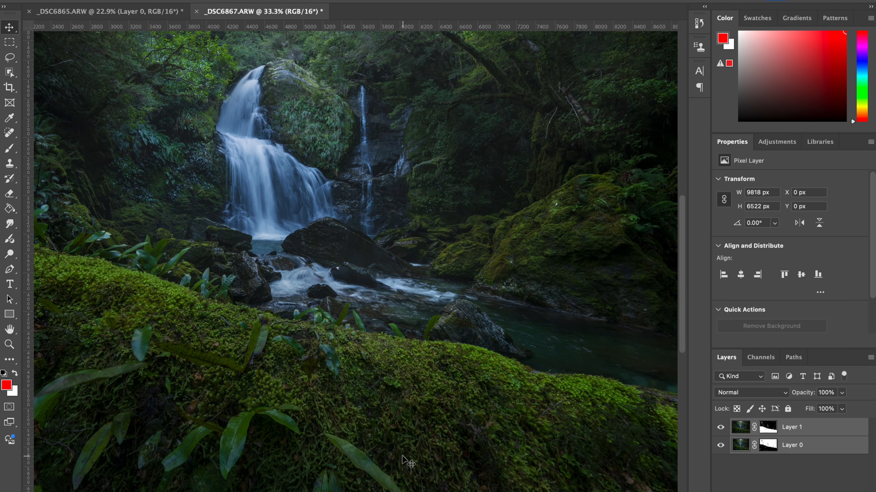
scroll(402, 456, "up", 2)
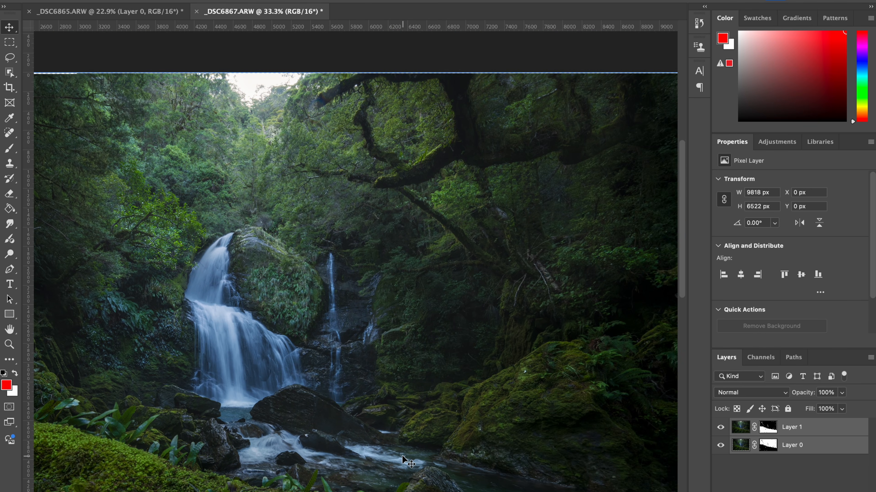
scroll(402, 456, "left", 8)
scroll(402, 456, "down", 2)
scroll(402, 456, "right", 3)
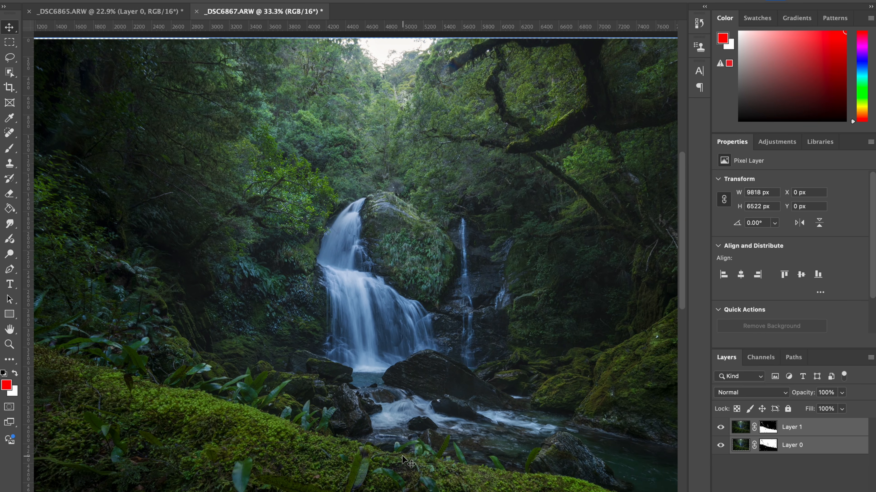
scroll(402, 456, "down", 1)
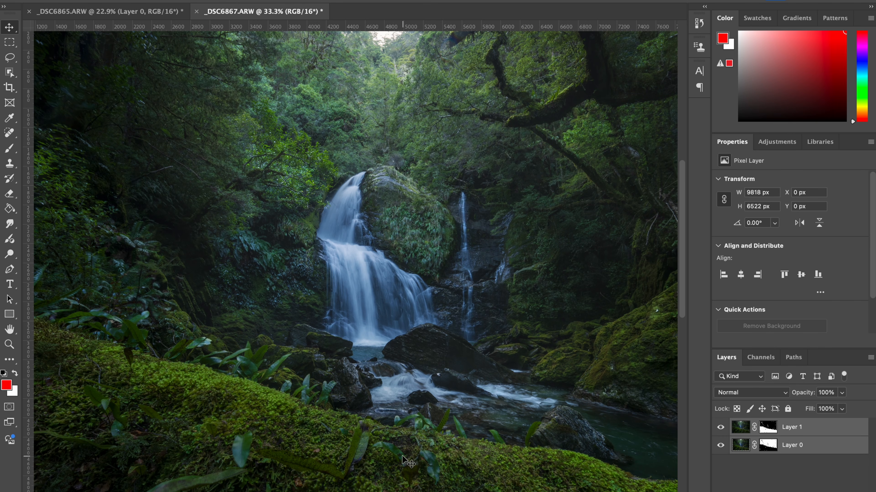
key("ctrl+plus")
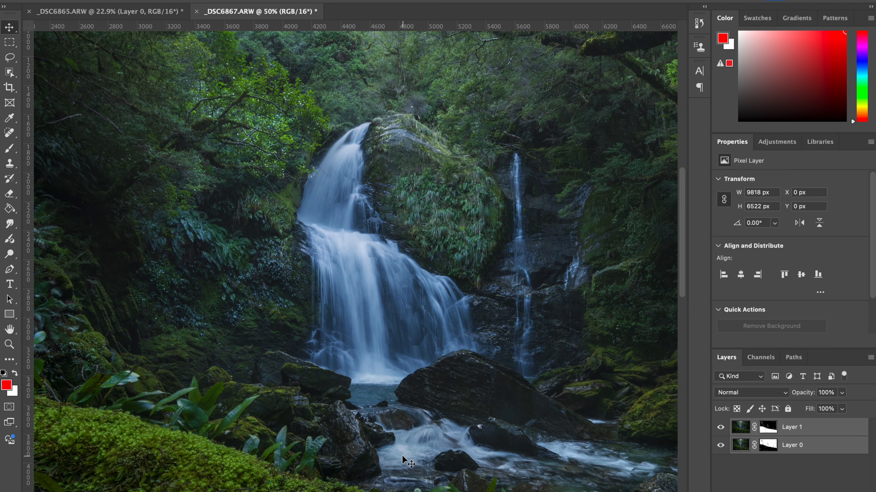
key("ctrl+plus")
key("ctrl+plus")
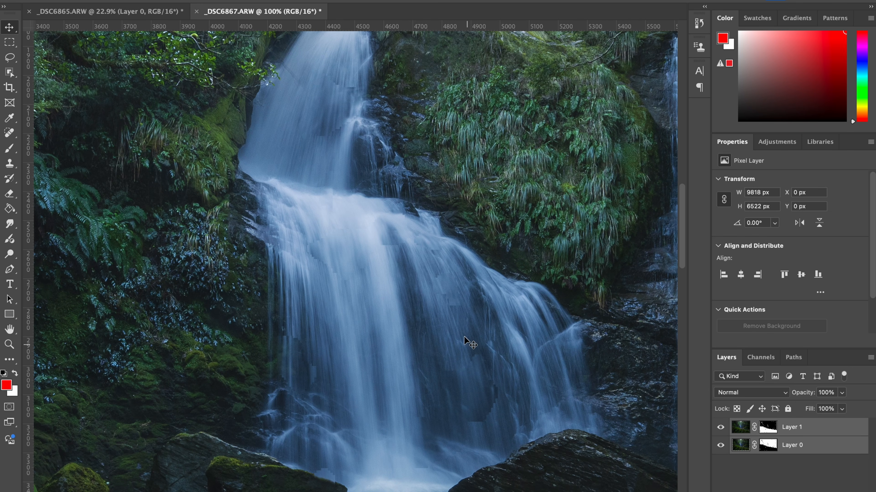
scroll(450, 294, "up", 5)
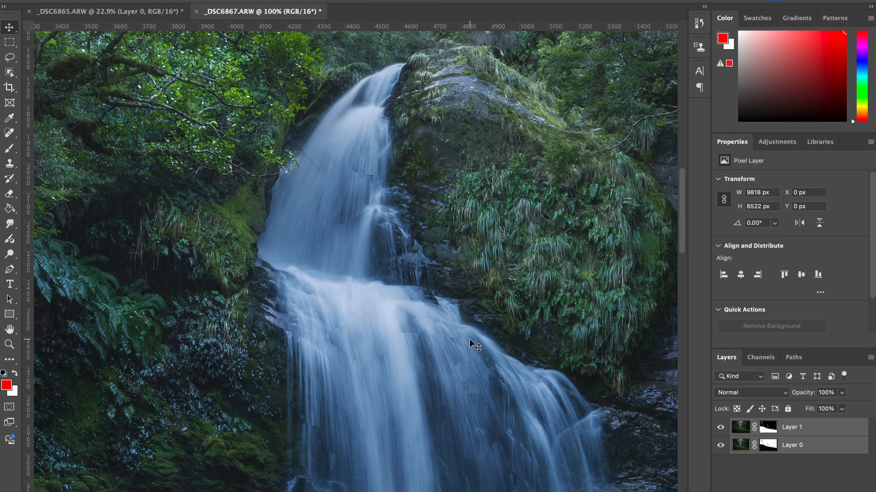
Paint white with a smaller brush on Layer 1's mask over the upper and lower waterfall to remove the patchy blending.
key("b")
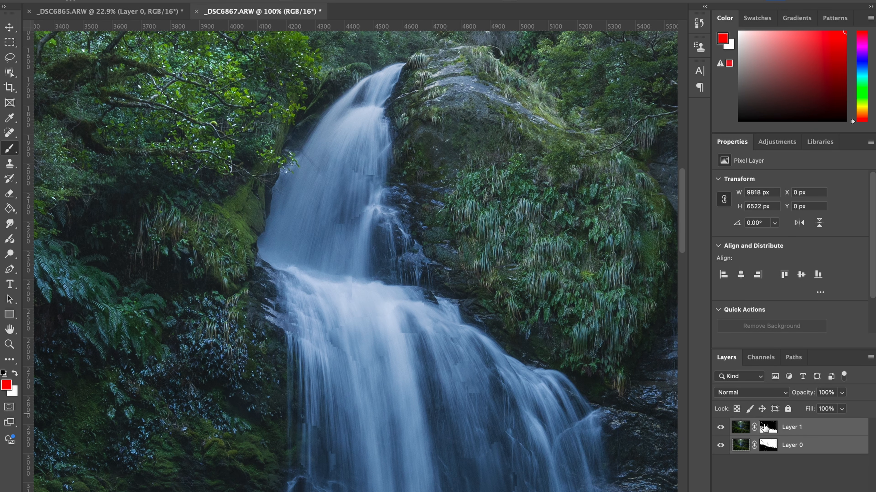
left_click(764, 428)
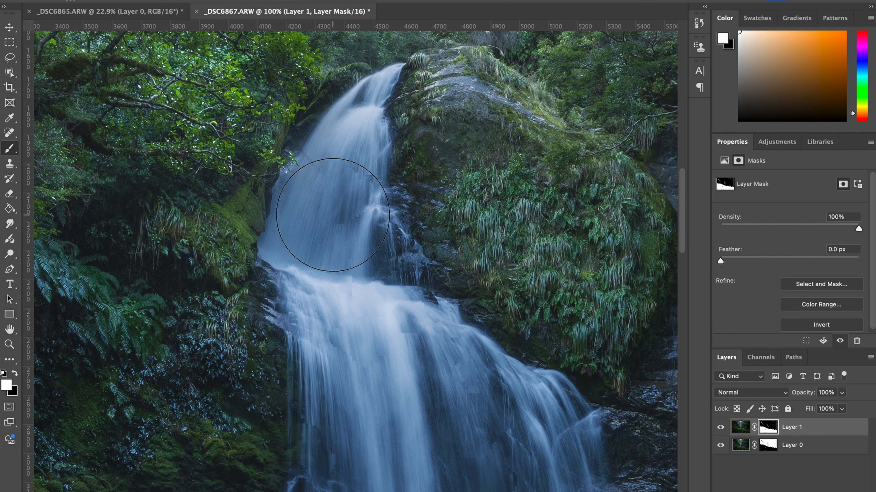
key("[")
key("[")
key("[")
key("[")
mouse_move(345, 204)
left_mouse_down()
mouse_move(347, 176)
mouse_move(359, 175)
mouse_move(353, 229)
mouse_move(357, 182)
left_mouse_up()
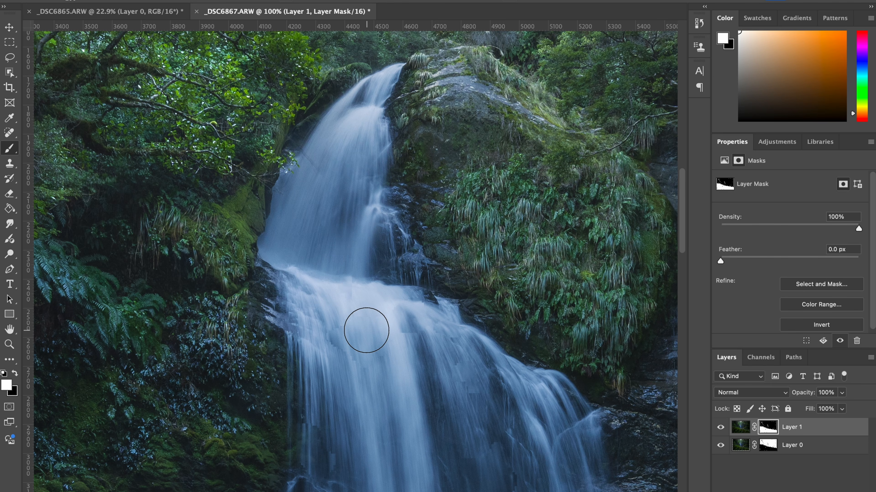
mouse_move(347, 333)
left_mouse_down()
mouse_move(322, 312)
mouse_move(331, 417)
mouse_move(314, 453)
mouse_move(483, 448)
mouse_move(489, 465)
mouse_move(464, 380)
mouse_move(442, 345)
mouse_move(417, 355)
mouse_move(484, 408)
left_mouse_up()
mouse_move(506, 448)
left_mouse_down()
mouse_move(498, 309)
mouse_move(493, 296)
mouse_move(493, 328)
mouse_move(480, 329)
mouse_move(464, 264)
left_mouse_up()
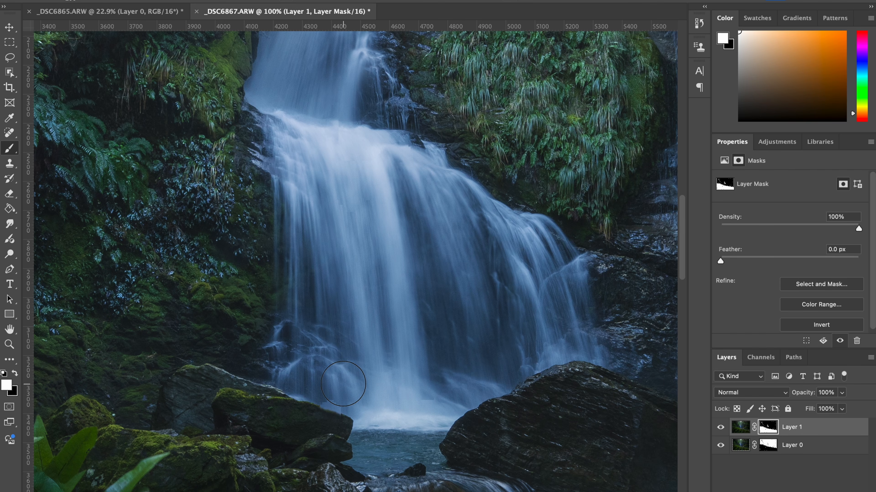
Reduce the brush size and paint white on Layer 1's mask along the waterfall's base beside the mossy rock.
key("bracketleft")
key("bracketleft")
key("bracketleft")
key("bracketleft")
key("bracketleft")
key("bracketleft")
key("bracketleft")
key("bracketleft")
key("bracketleft")
left_click_drag(324, 403, 353, 410)
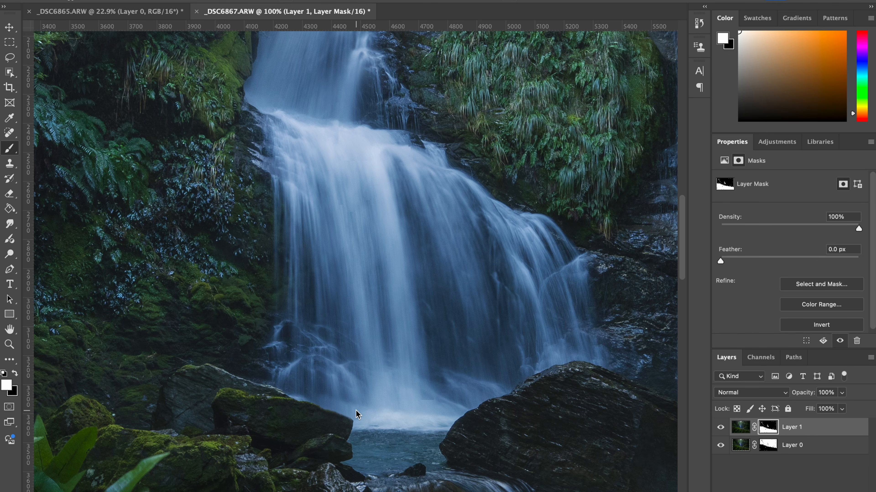
Examine the cleaned-up focus blend at 50% and 33.3% zoom across the waterfall and mossy foreground, and at full view.
key("ctrl+minus")
key("ctrl+minus")
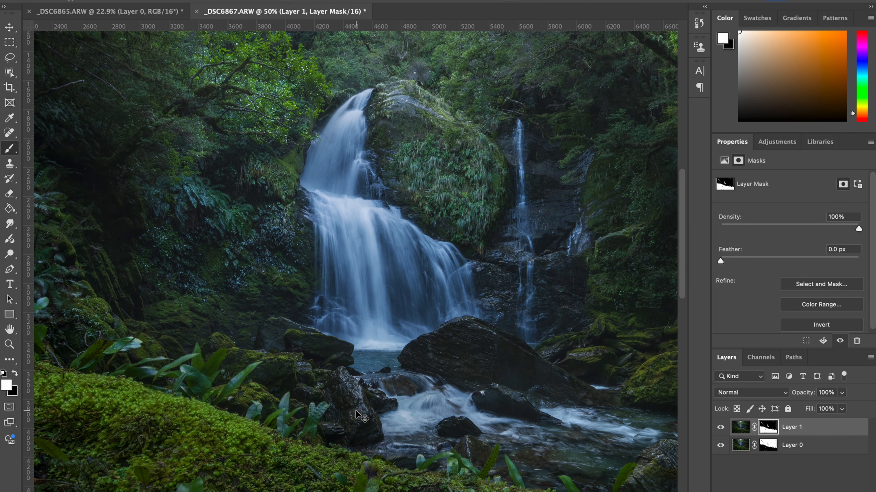
key("ctrl+minus")
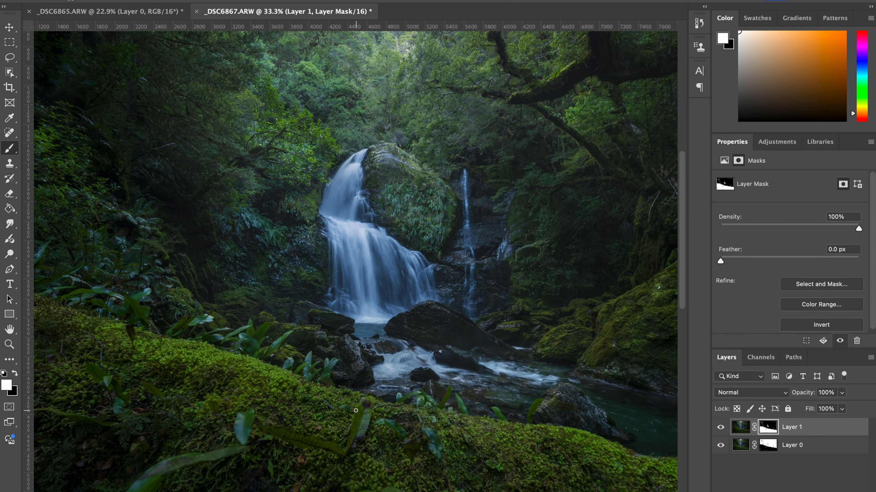
scroll(355, 410, "down", 3)
scroll(355, 410, "left", 3)
scroll(356, 411, "down", 2)
scroll(356, 410, "left", 2)
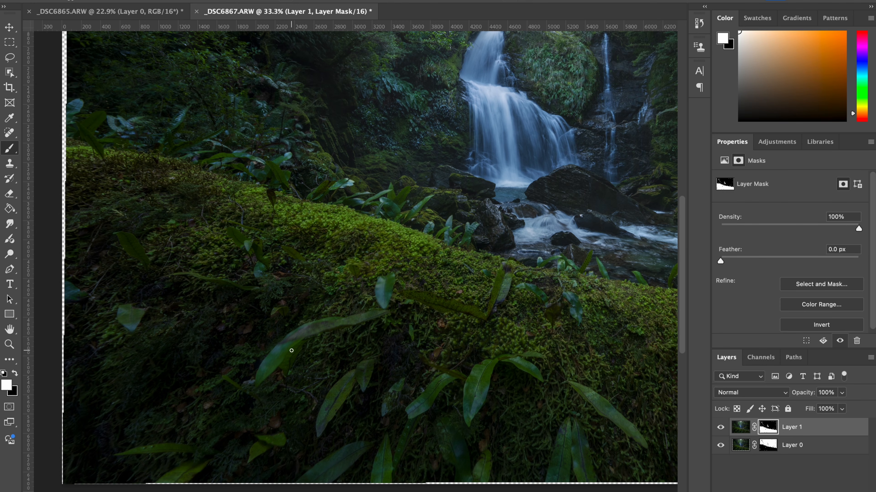
scroll(291, 351, "right", 2)
scroll(291, 350, "up", 1)
scroll(291, 350, "right", 6)
scroll(291, 351, "up", 1)
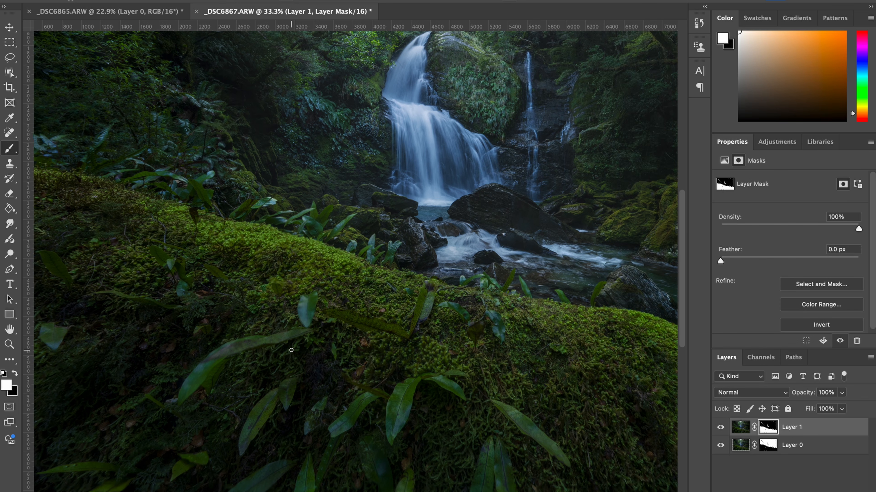
scroll(291, 350, "up", 7)
scroll(292, 350, "up", 2)
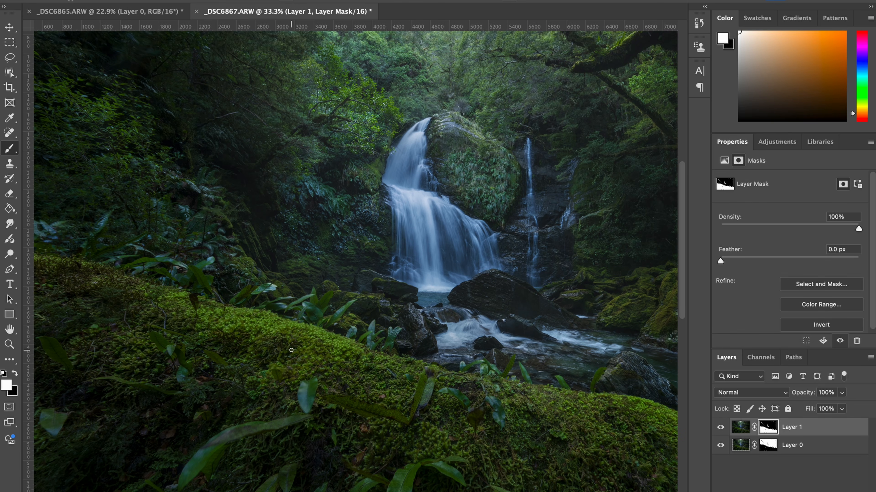
scroll(291, 351, "down", 3)
scroll(310, 383, "down", 2)
scroll(309, 383, "left", 1)
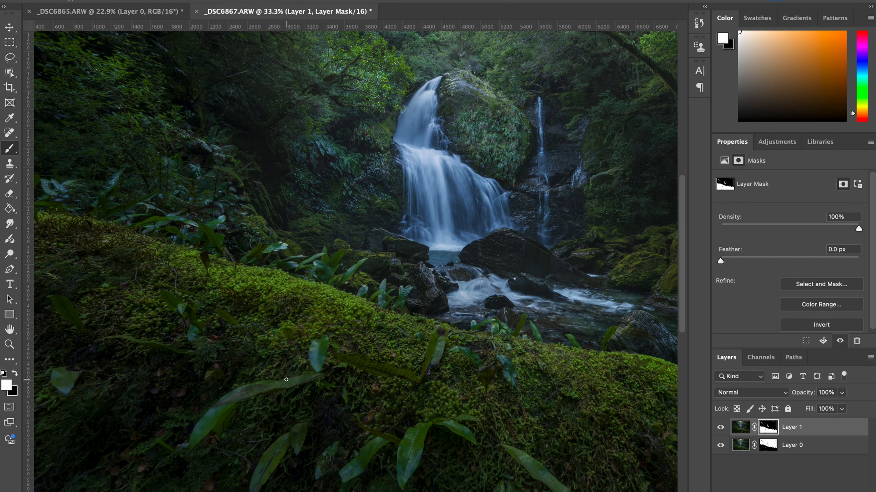
key("ctrl+0")
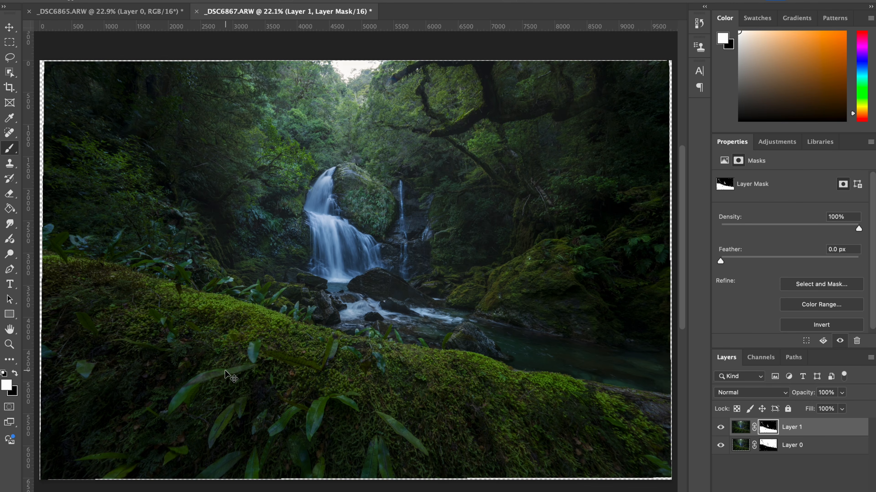
Stamp the visible layers into a new top layer and stretch it beyond the canvas to cover the transparent borders.
key("ctrl+minus")
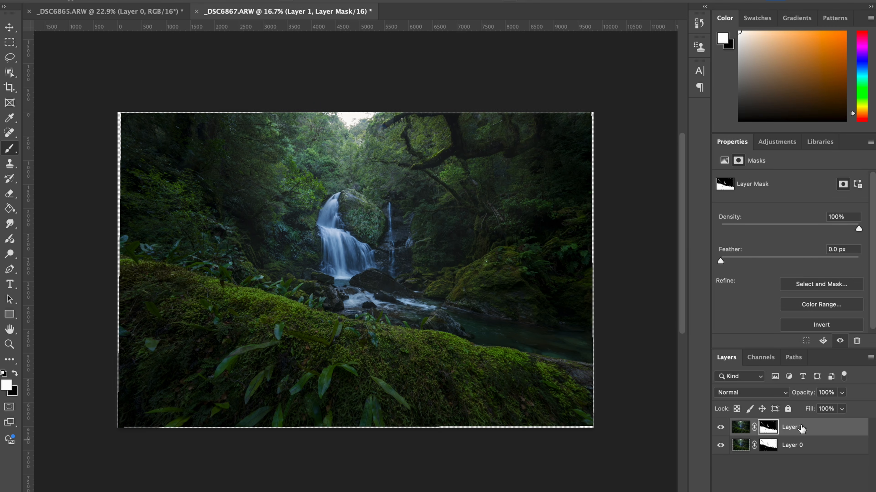
key("super+alt+shift+e")
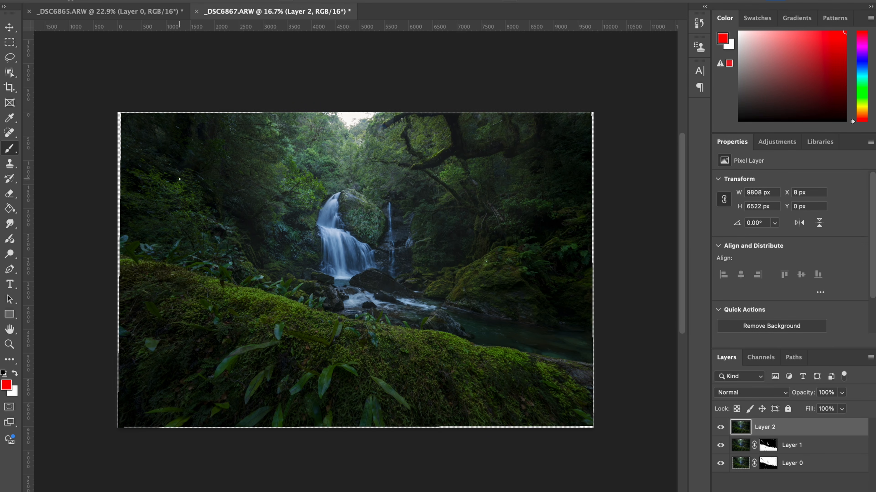
key("super+t")
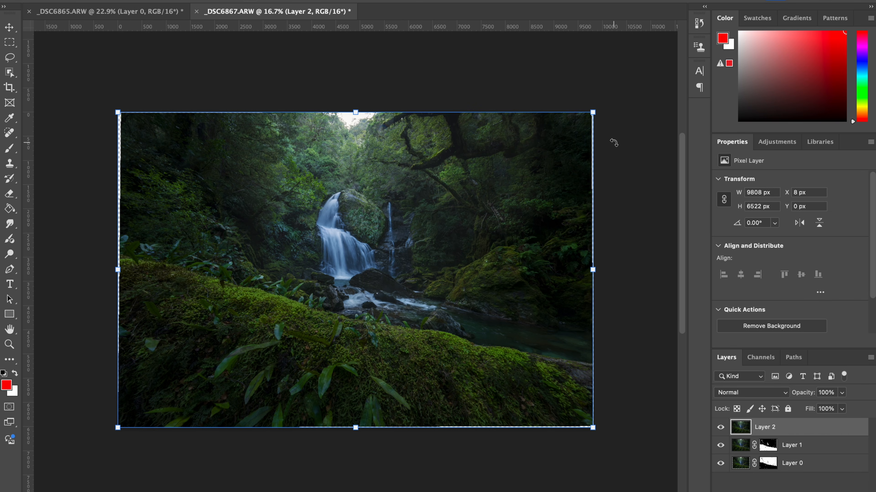
left_click_drag(592, 111, 600, 106)
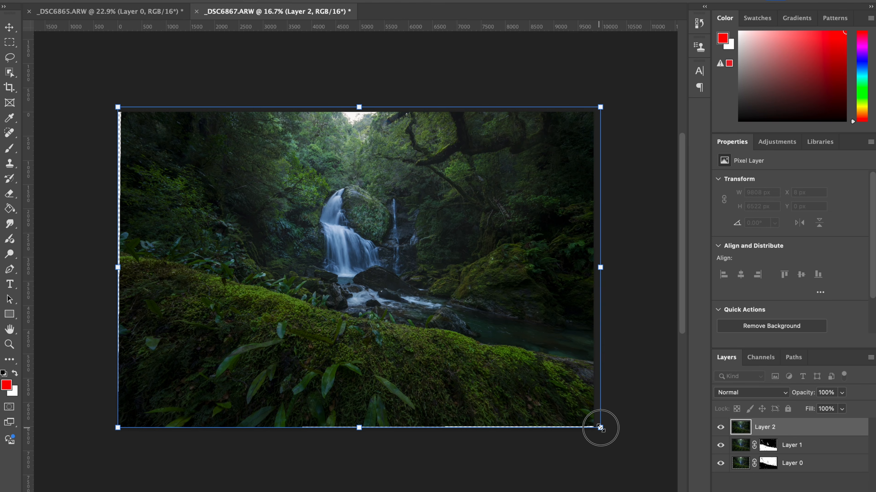
left_click_drag(600, 428, 607, 432)
left_click_drag(119, 269, 101, 269)
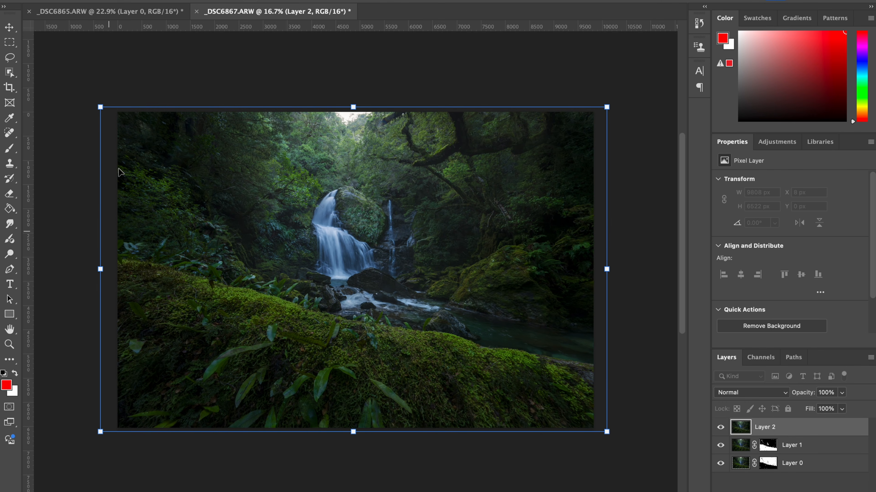
Stretch the merged layer's upper edge farther above the canvas to push out most of the bright sky, and apply the transform.
mouse_move(350, 103)
left_mouse_down()
mouse_move(348, 94)
mouse_move(349, 104)
left_mouse_up()
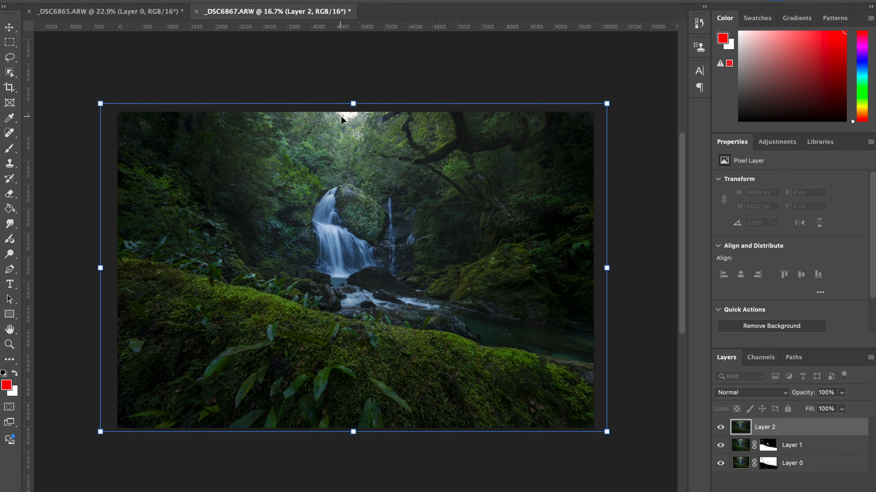
left_click(353, 102)
left_click_drag(353, 103, 352, 112)
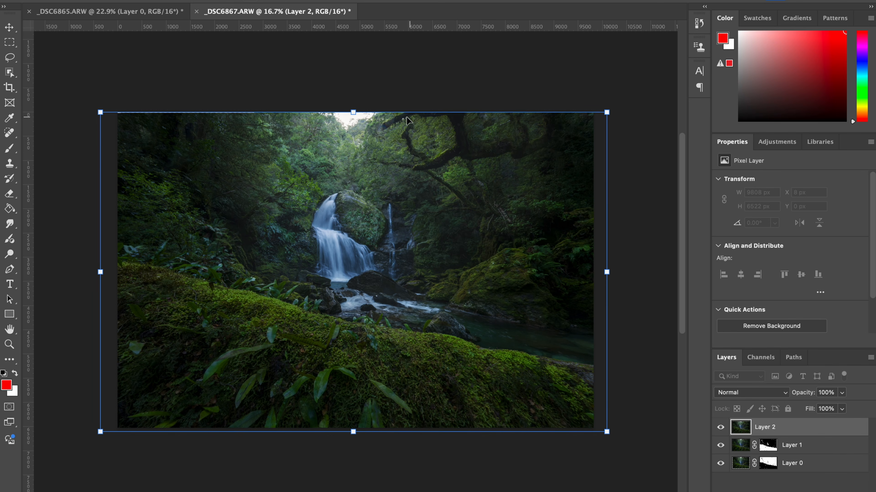
left_click_drag(353, 112, 353, 99)
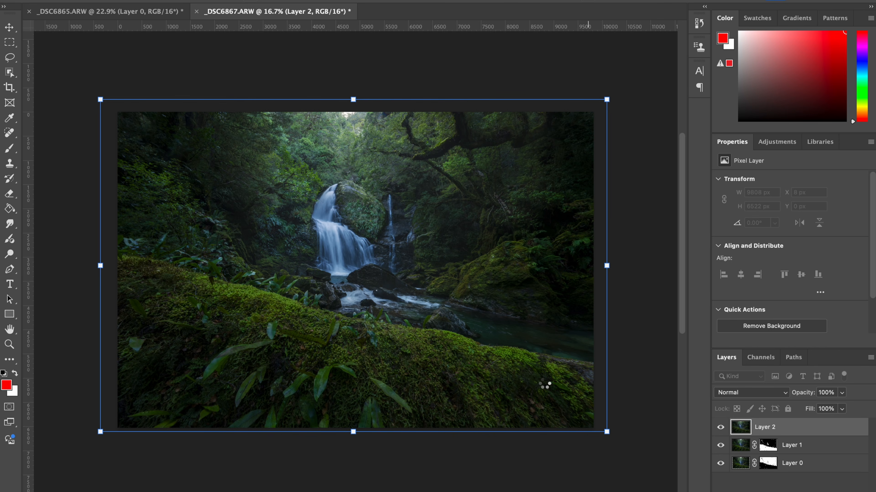
key("b")
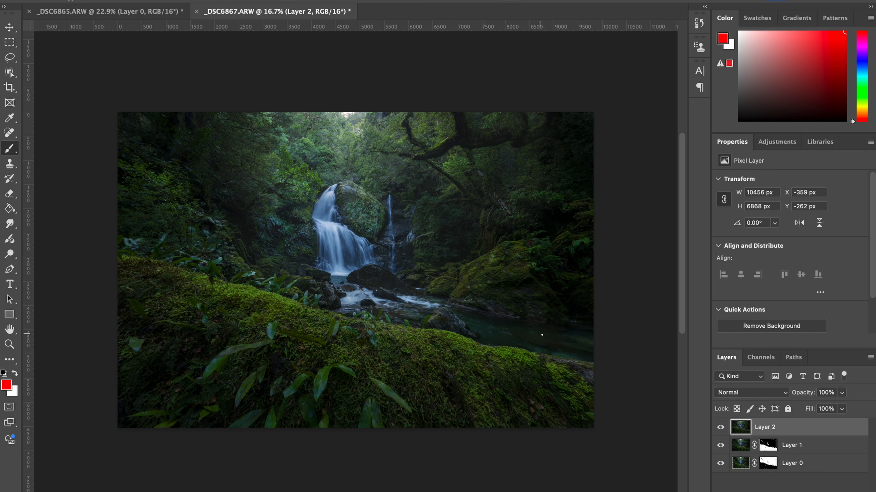
mouse_move(548, 336)
left_mouse_down()
mouse_move(429, 307)
mouse_move(532, 334)
left_mouse_up()
key("ctrl+z")
key("ctrl+z")
Paint a straight red line from the sky down through the image centre, add strokes over the waterfall, and undo the marks.
key("ctrl+plus")
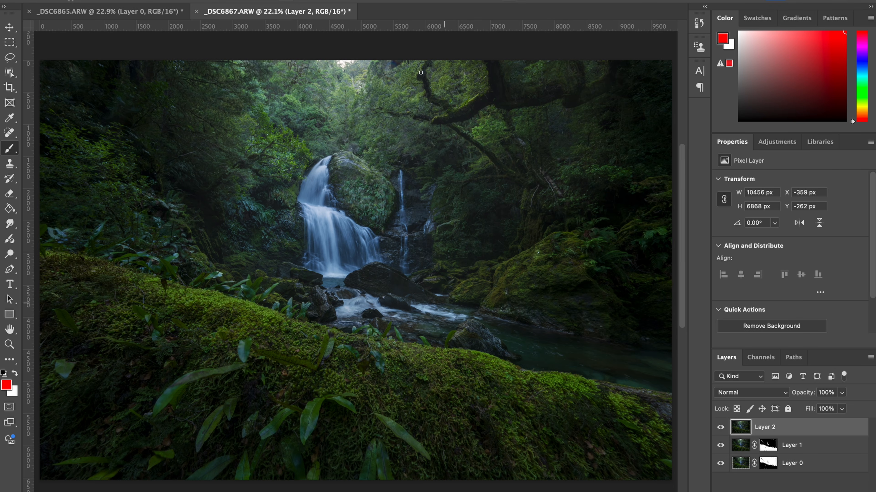
left_click(358, 60)
left_click(366, 487, "shift")
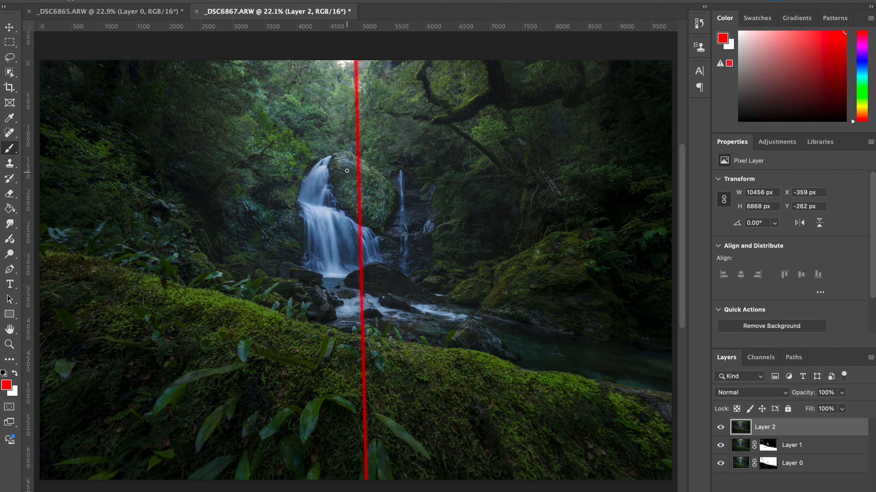
mouse_move(350, 142)
left_mouse_down()
mouse_move(332, 142)
mouse_move(322, 155)
mouse_move(310, 218)
mouse_move(358, 238)
mouse_move(376, 272)
left_mouse_up()
key("ctrl+z")
key("ctrl+z")
mouse_move(358, 154)
left_mouse_down()
mouse_move(358, 190)
mouse_move(433, 293)
left_mouse_up()
key("ctrl+z")
Trace red composition curves along the waterfall and stream, the overhanging branch and the mossy foreground, and undo the strokes.
mouse_move(357, 63)
left_mouse_down()
mouse_move(349, 110)
mouse_move(299, 183)
mouse_move(371, 260)
mouse_move(373, 277)
mouse_move(422, 315)
mouse_move(496, 343)
mouse_move(661, 383)
left_mouse_up()
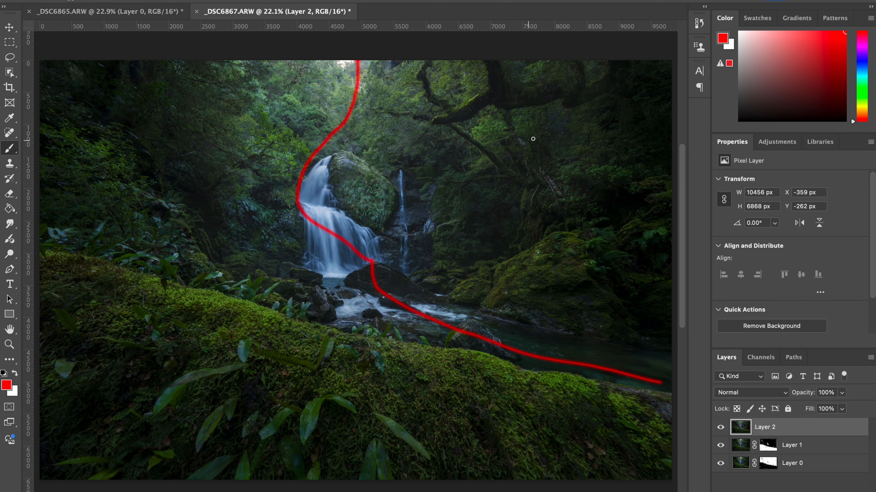
mouse_move(637, 74)
left_mouse_down()
mouse_move(567, 77)
mouse_move(482, 98)
mouse_move(417, 150)
left_mouse_up()
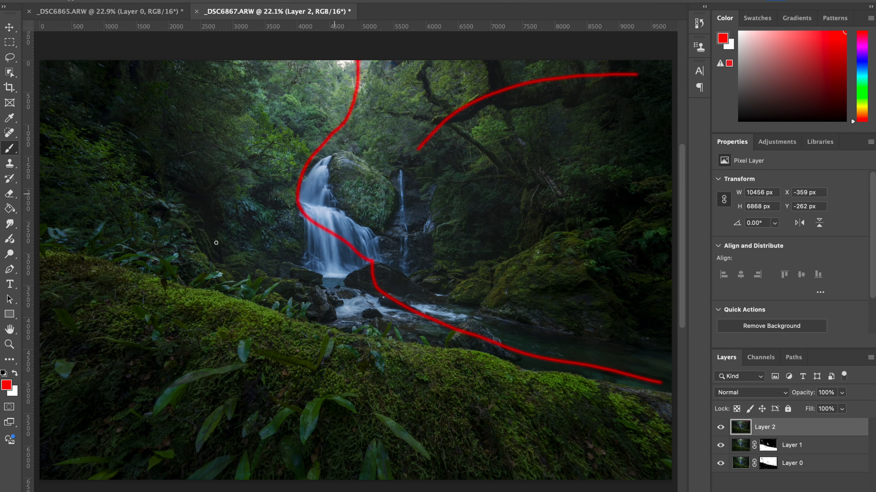
mouse_move(110, 277)
left_mouse_down()
mouse_move(169, 260)
mouse_move(256, 271)
mouse_move(374, 359)
mouse_move(388, 455)
left_mouse_up()
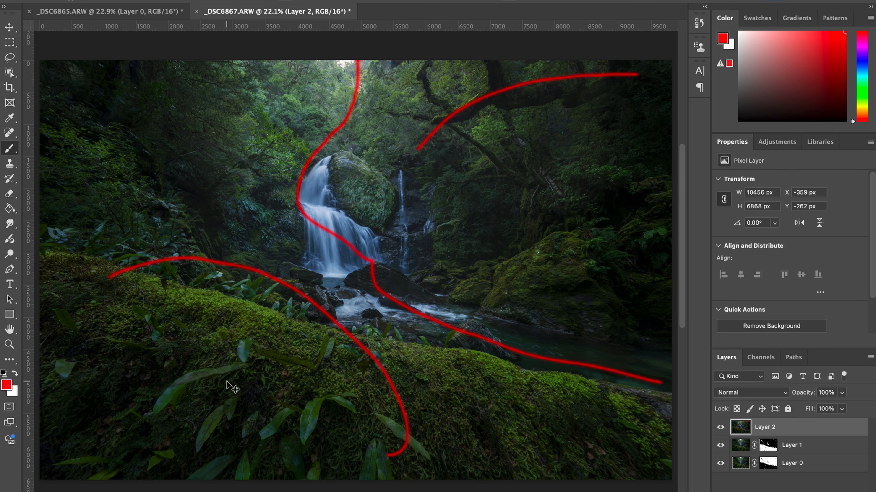
key("super+z")
key("super+z")
key("super+z")
key("super+z")
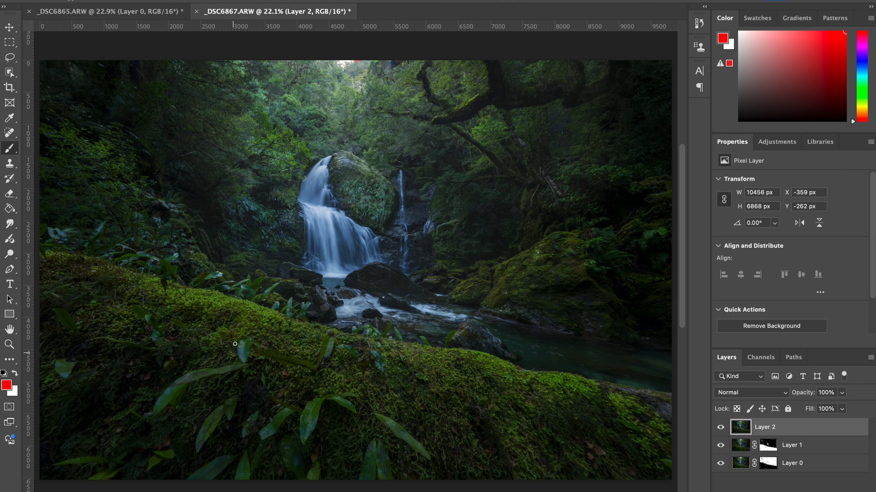
mouse_move(210, 195)
left_mouse_down()
mouse_move(235, 177)
mouse_move(286, 174)
left_mouse_up()
key("super+z")
Activate the Dodge Tool for brightening areas of the merged Layer 2.
left_click(12, 27)
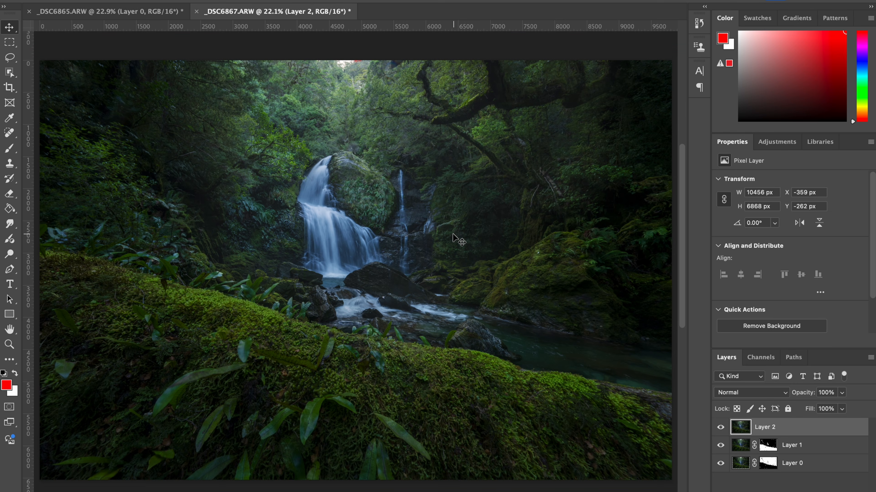
left_click(13, 254)
left_click(36, 250)
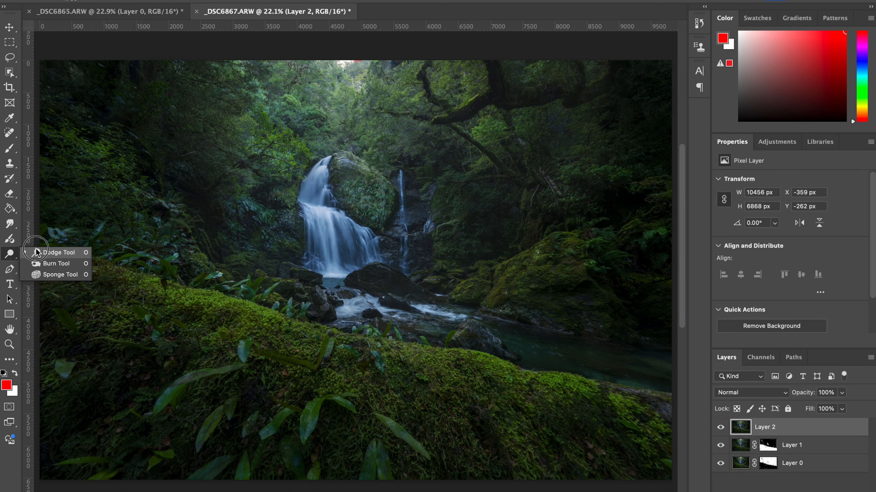